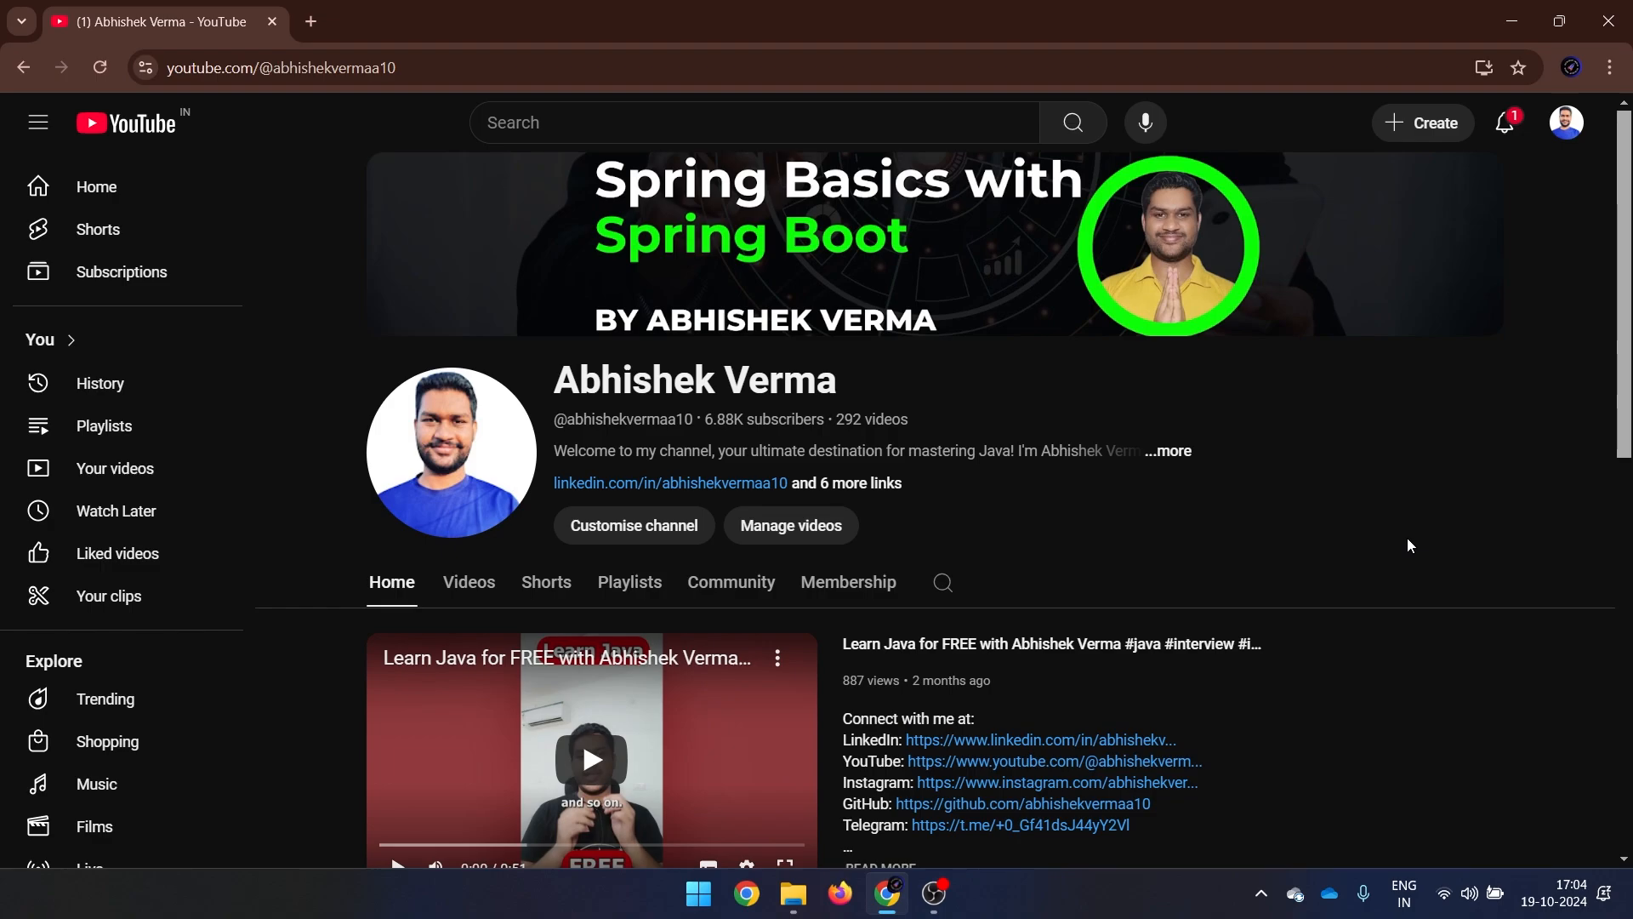
- Open a new Chrome tab next to the YouTube channel tab
click(311, 21)
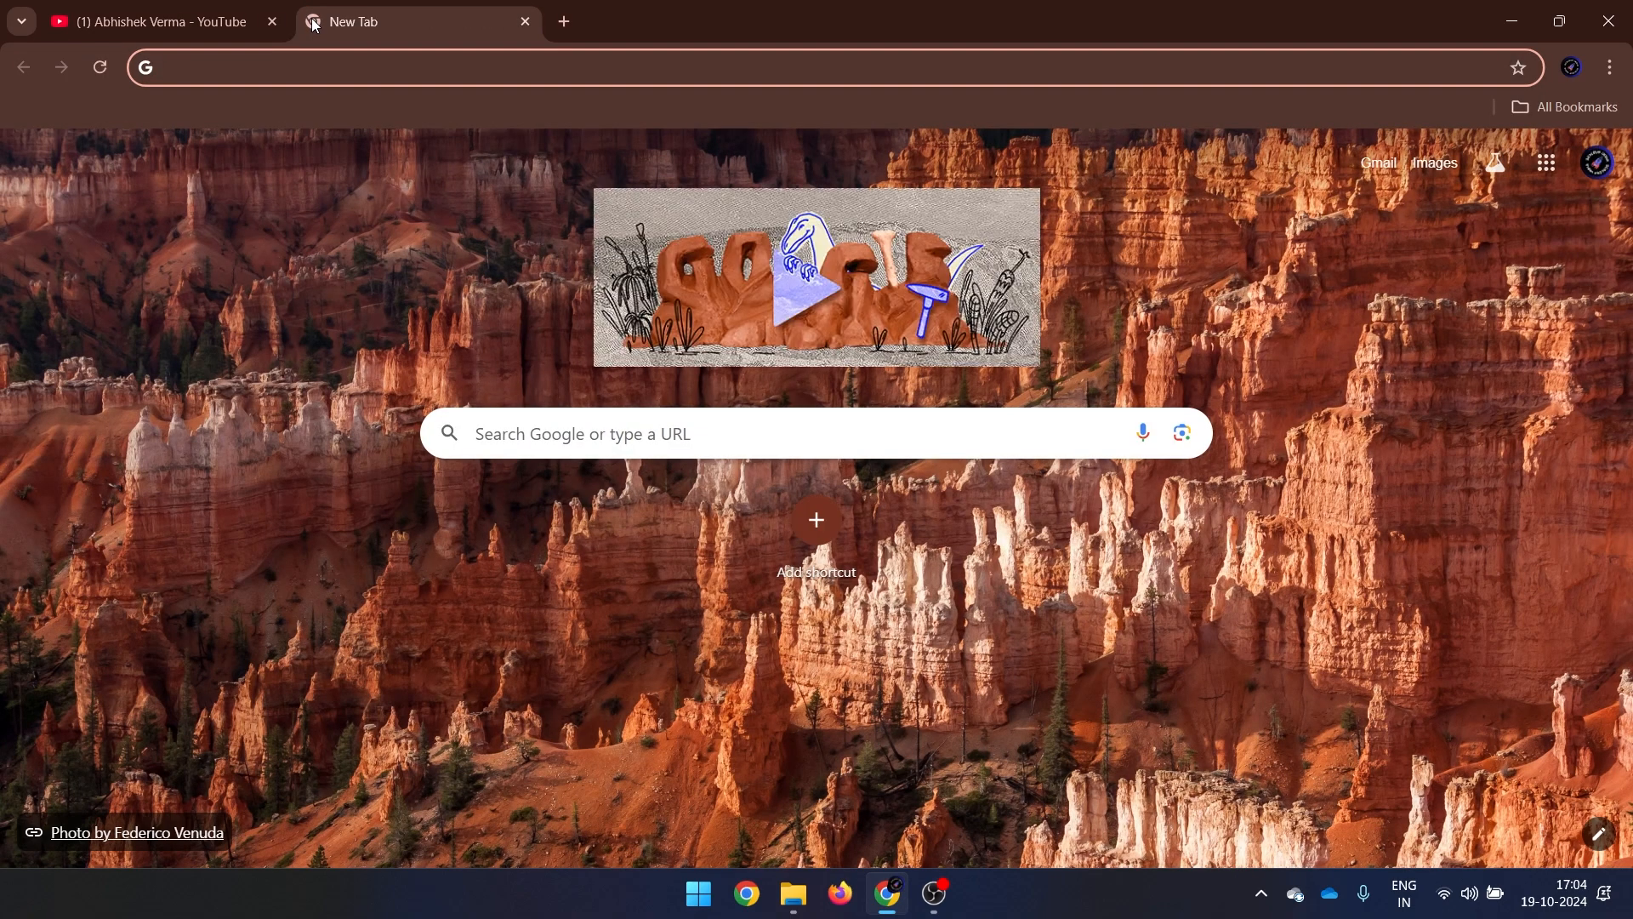
- Search Google for 'mysql', dropping the auto-completed .com address
text(mysql)
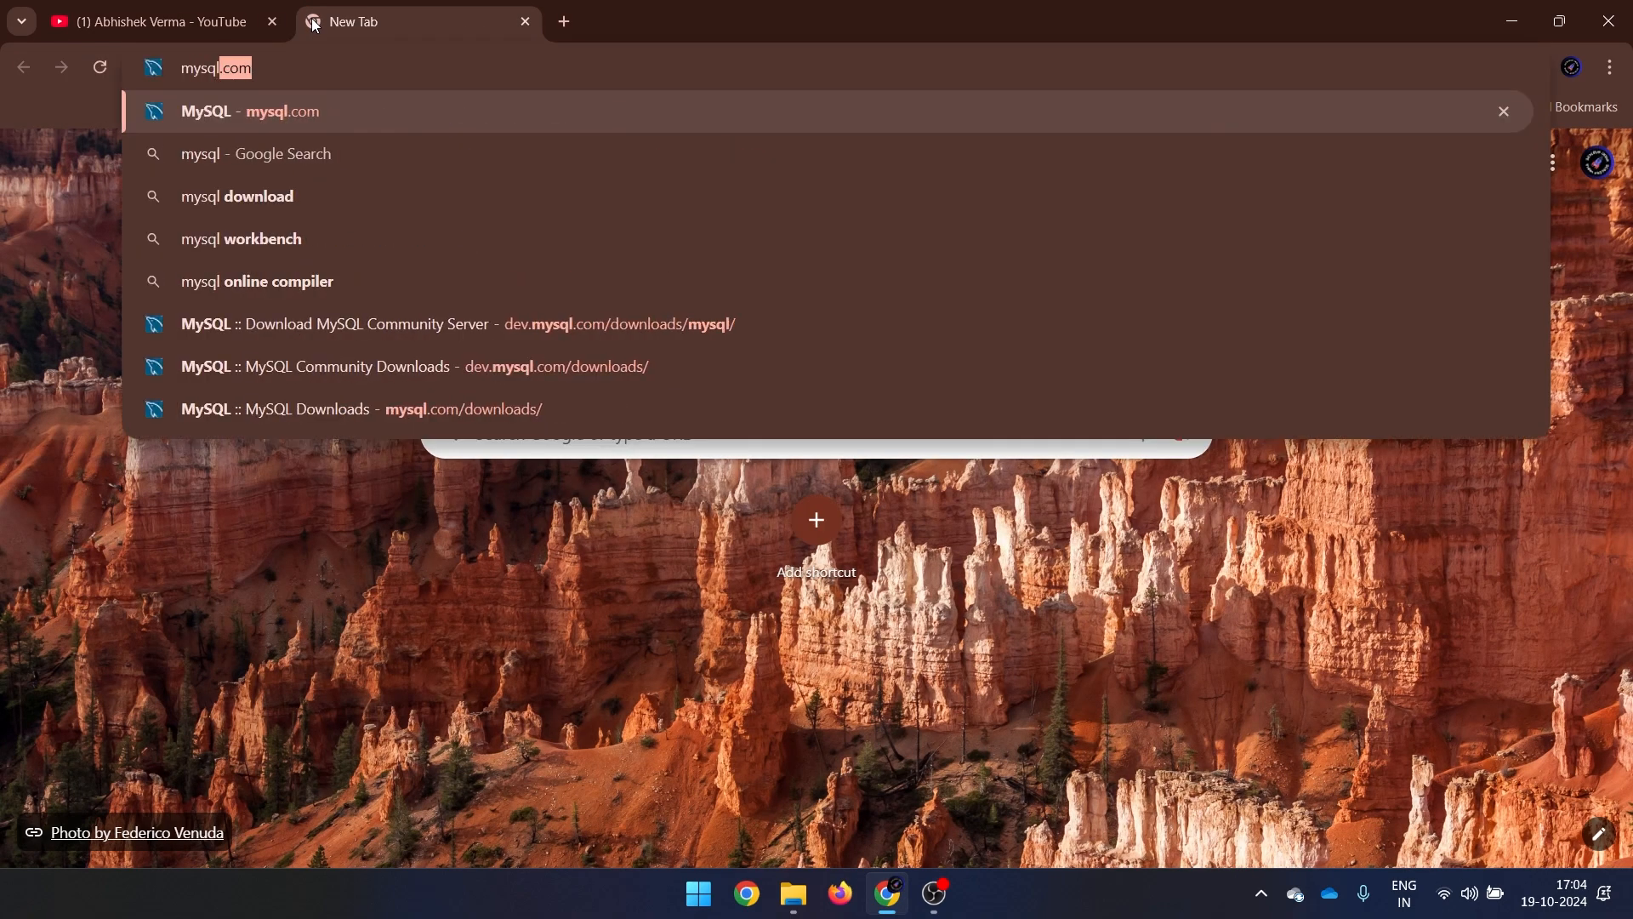
key(BackSpace)
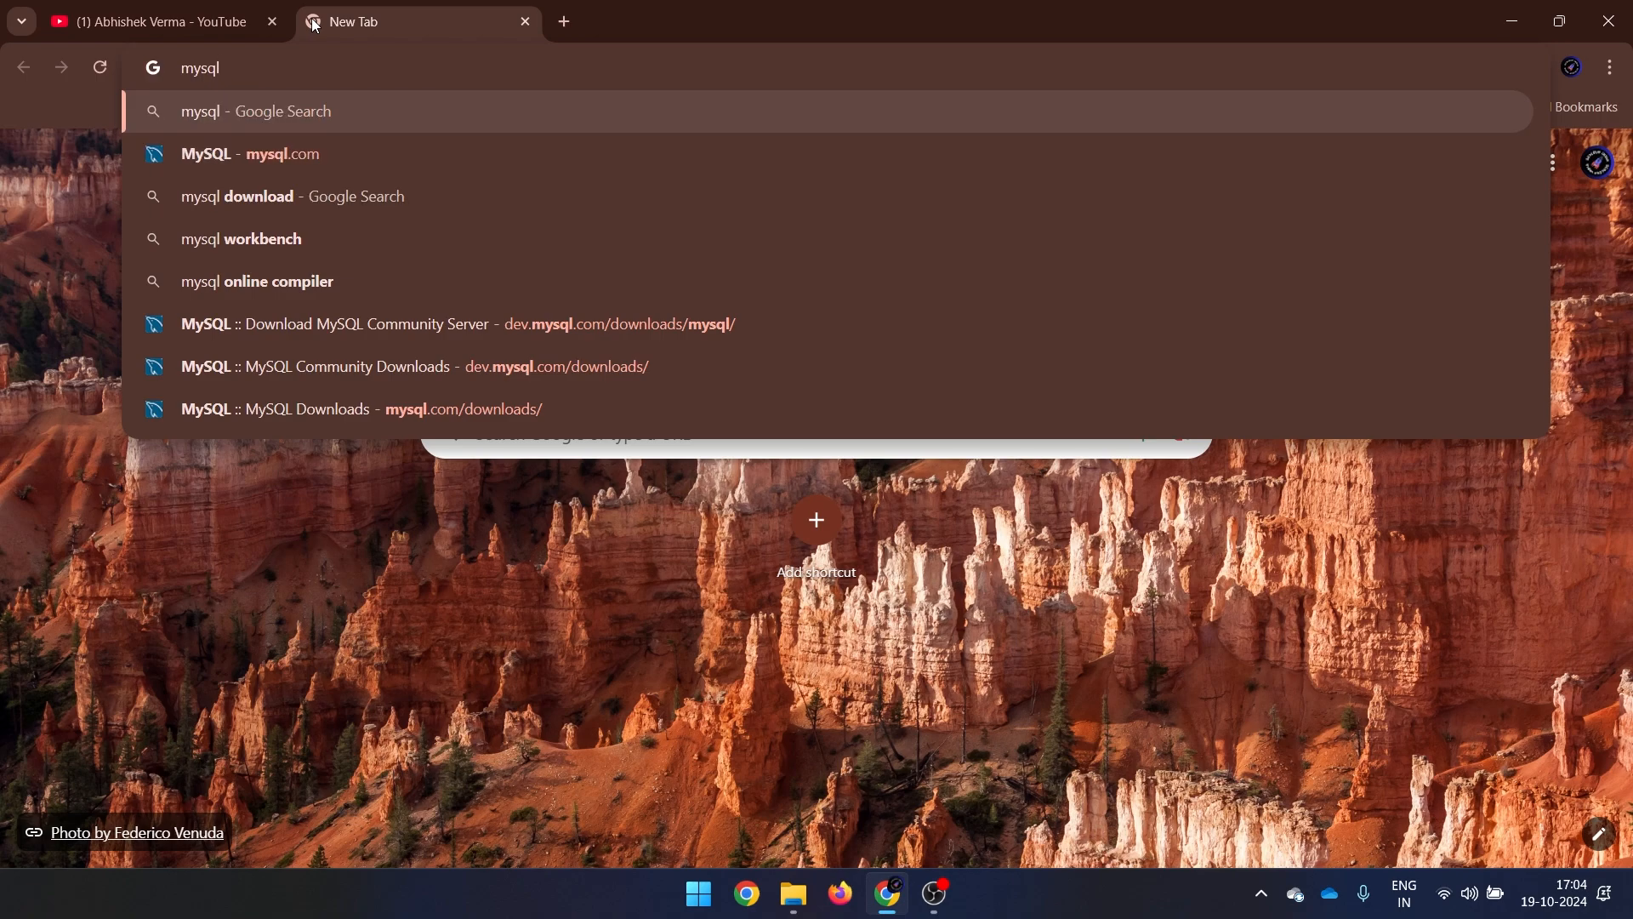
key(Return)
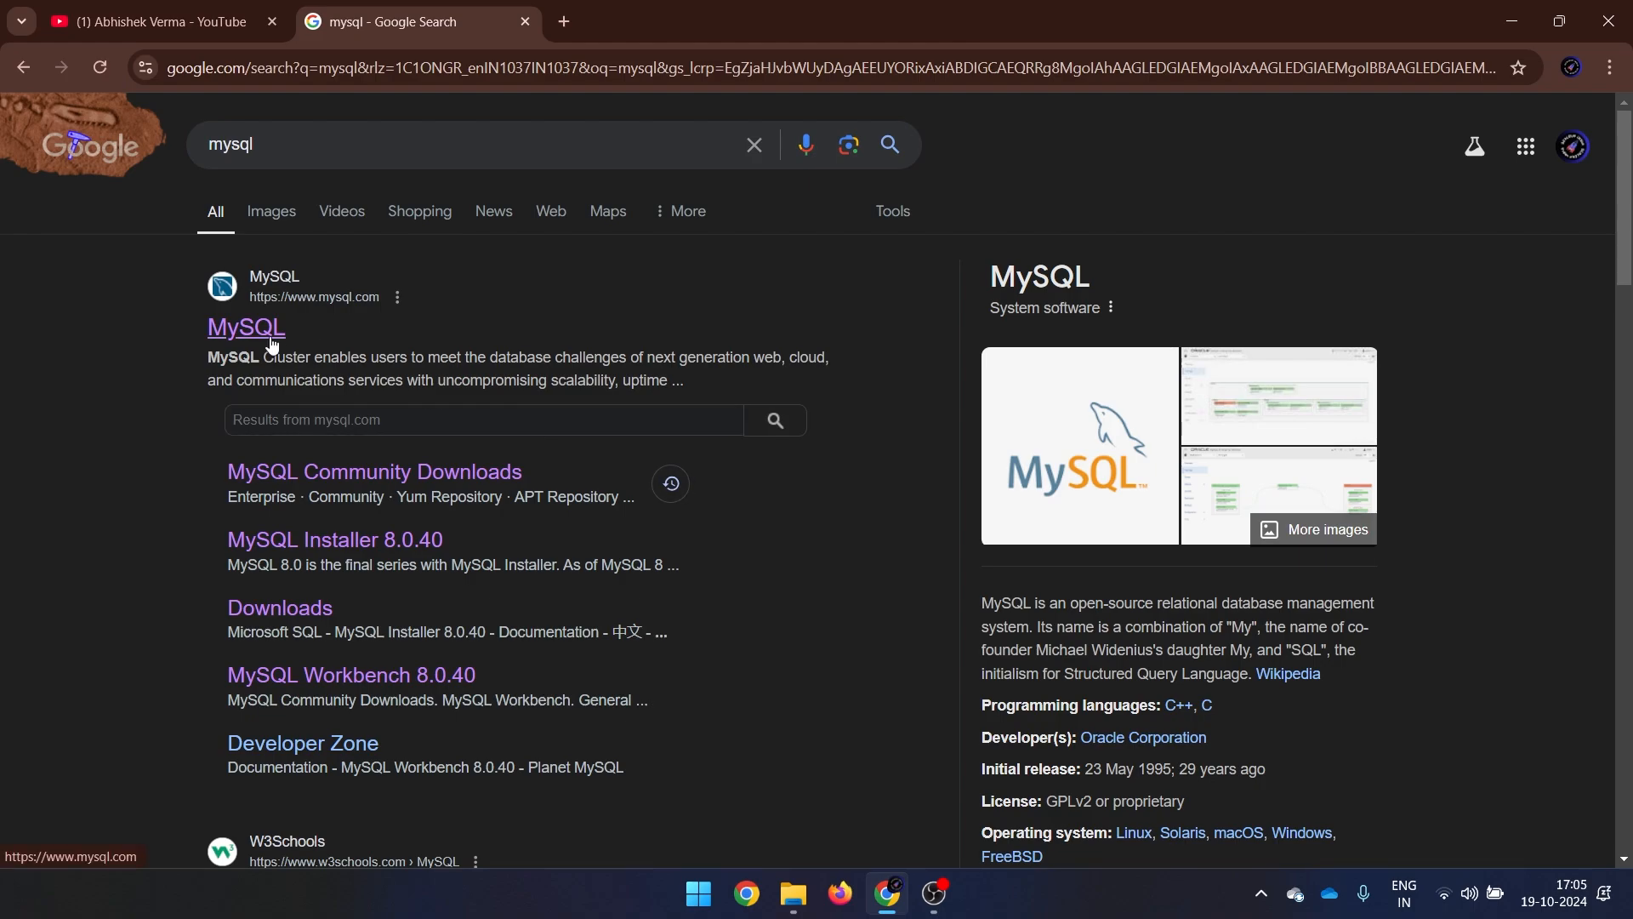
- Go from MySQL Community Downloads to the MySQL Community Server download table
click(368, 481)
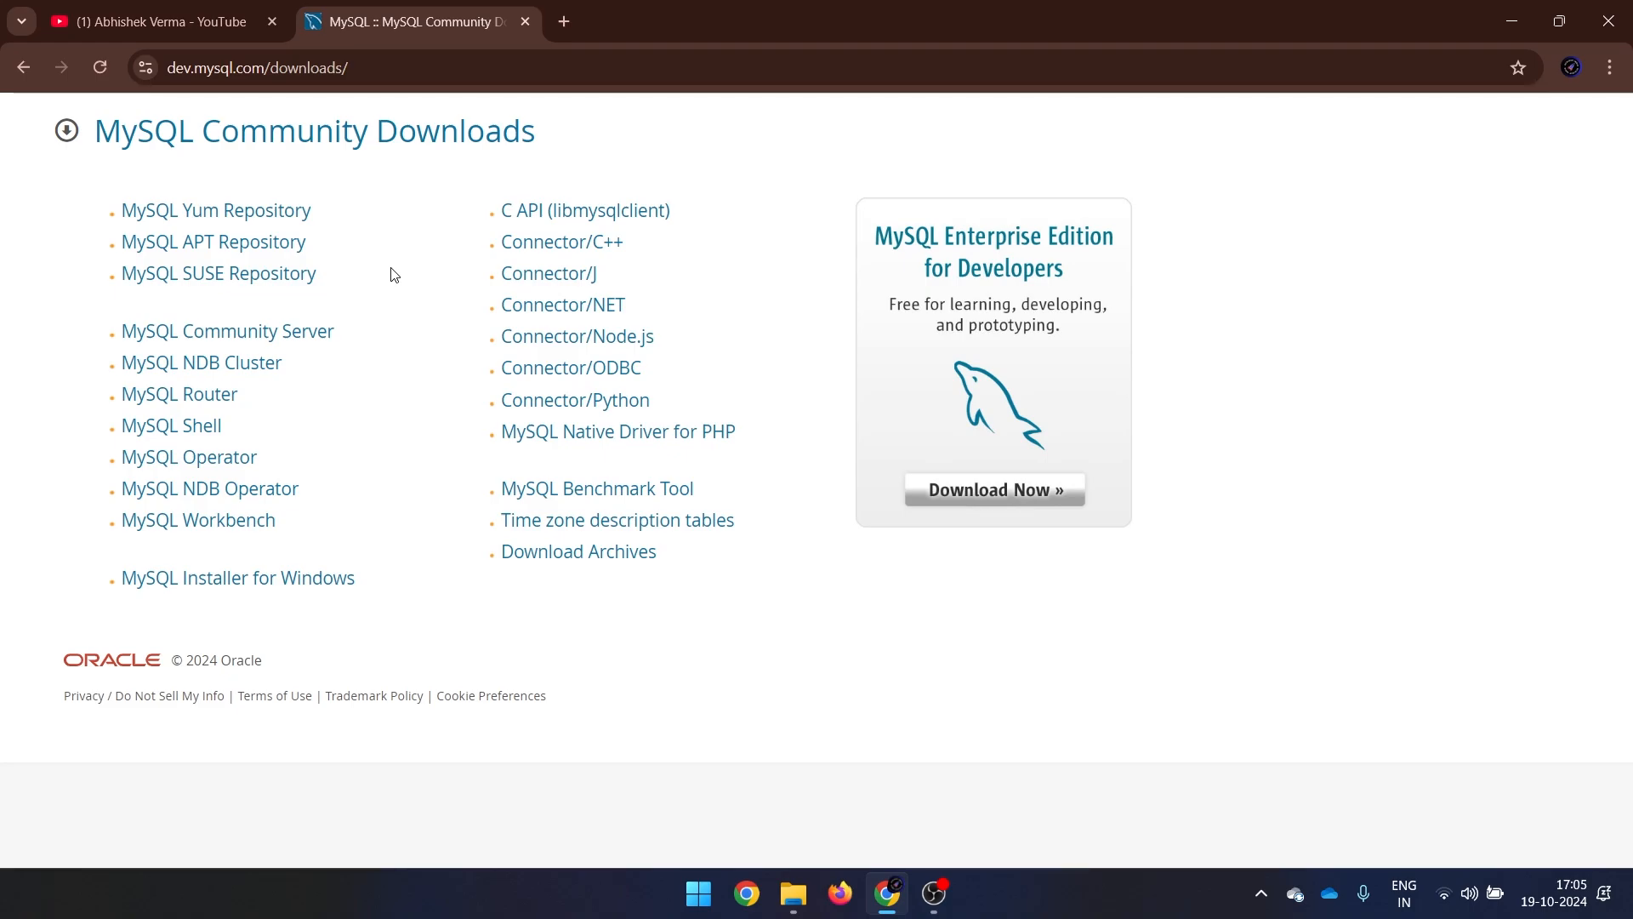
click(312, 332)
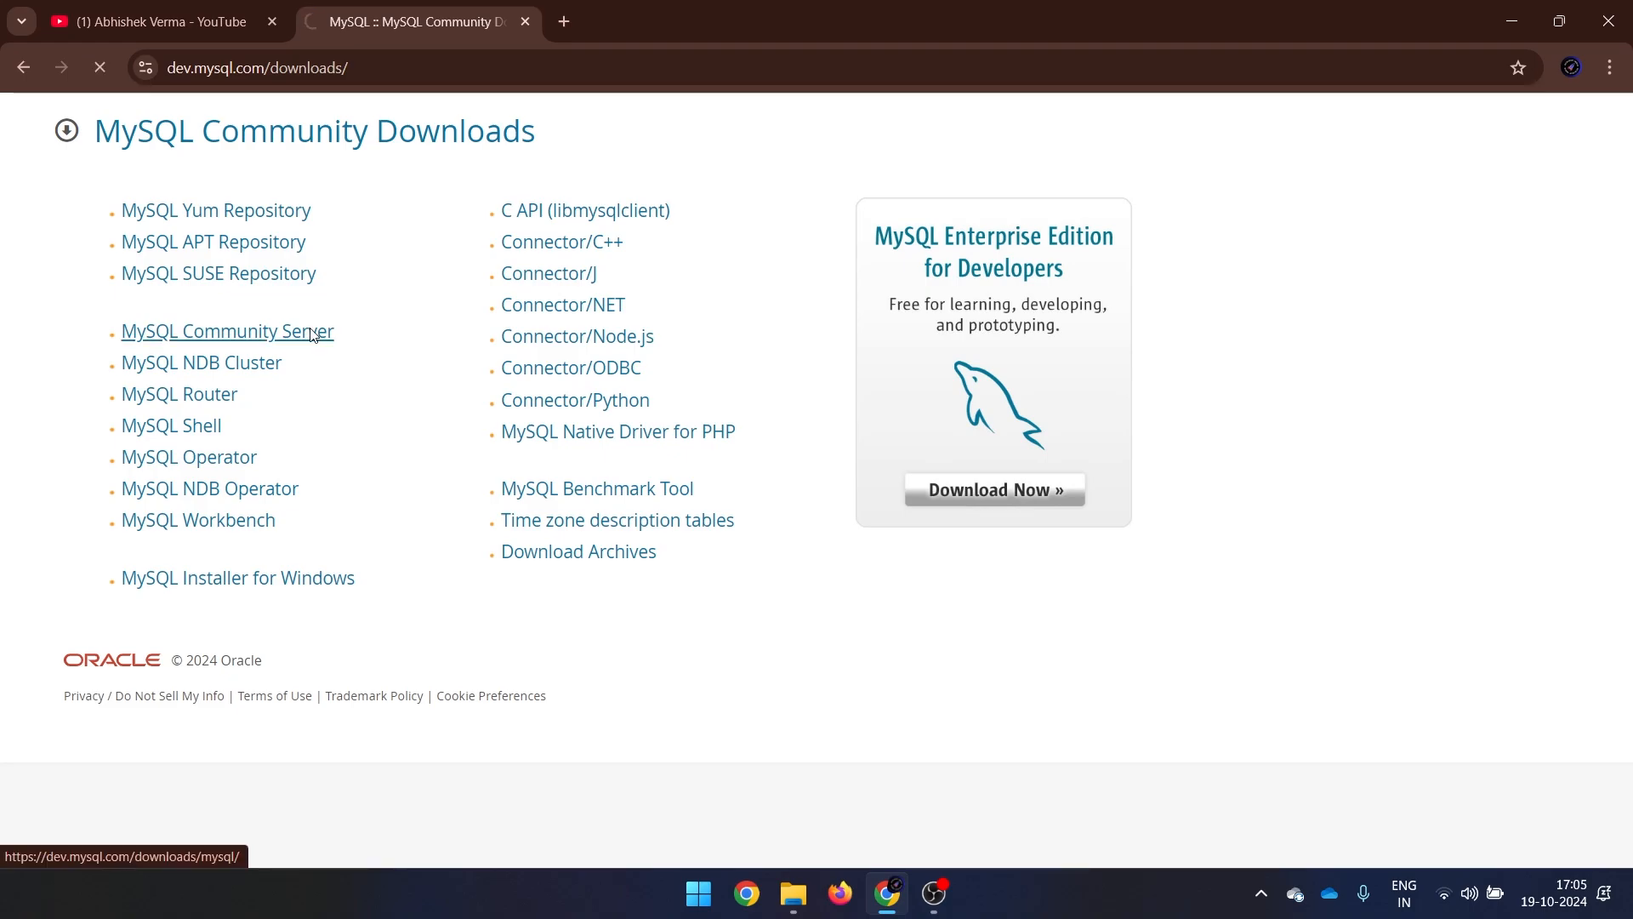
scroll(879, 361, down, 2)
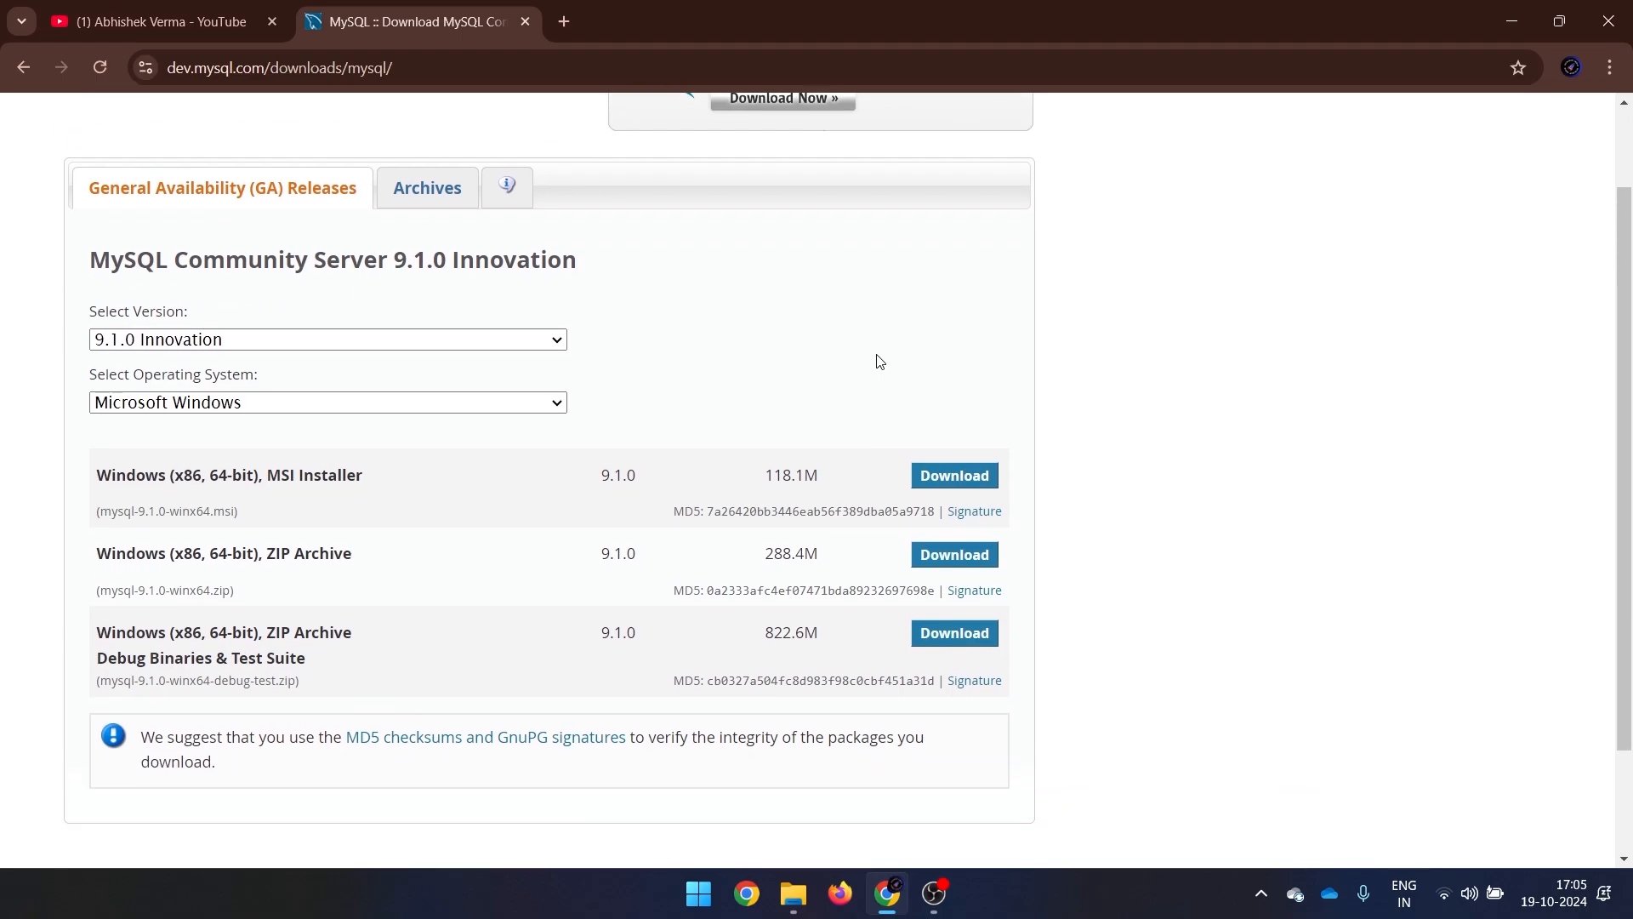
- Open the Select Version list offering 9.1.0 Innovation, 8.4.3 LTS and 8.0.40
click(527, 337)
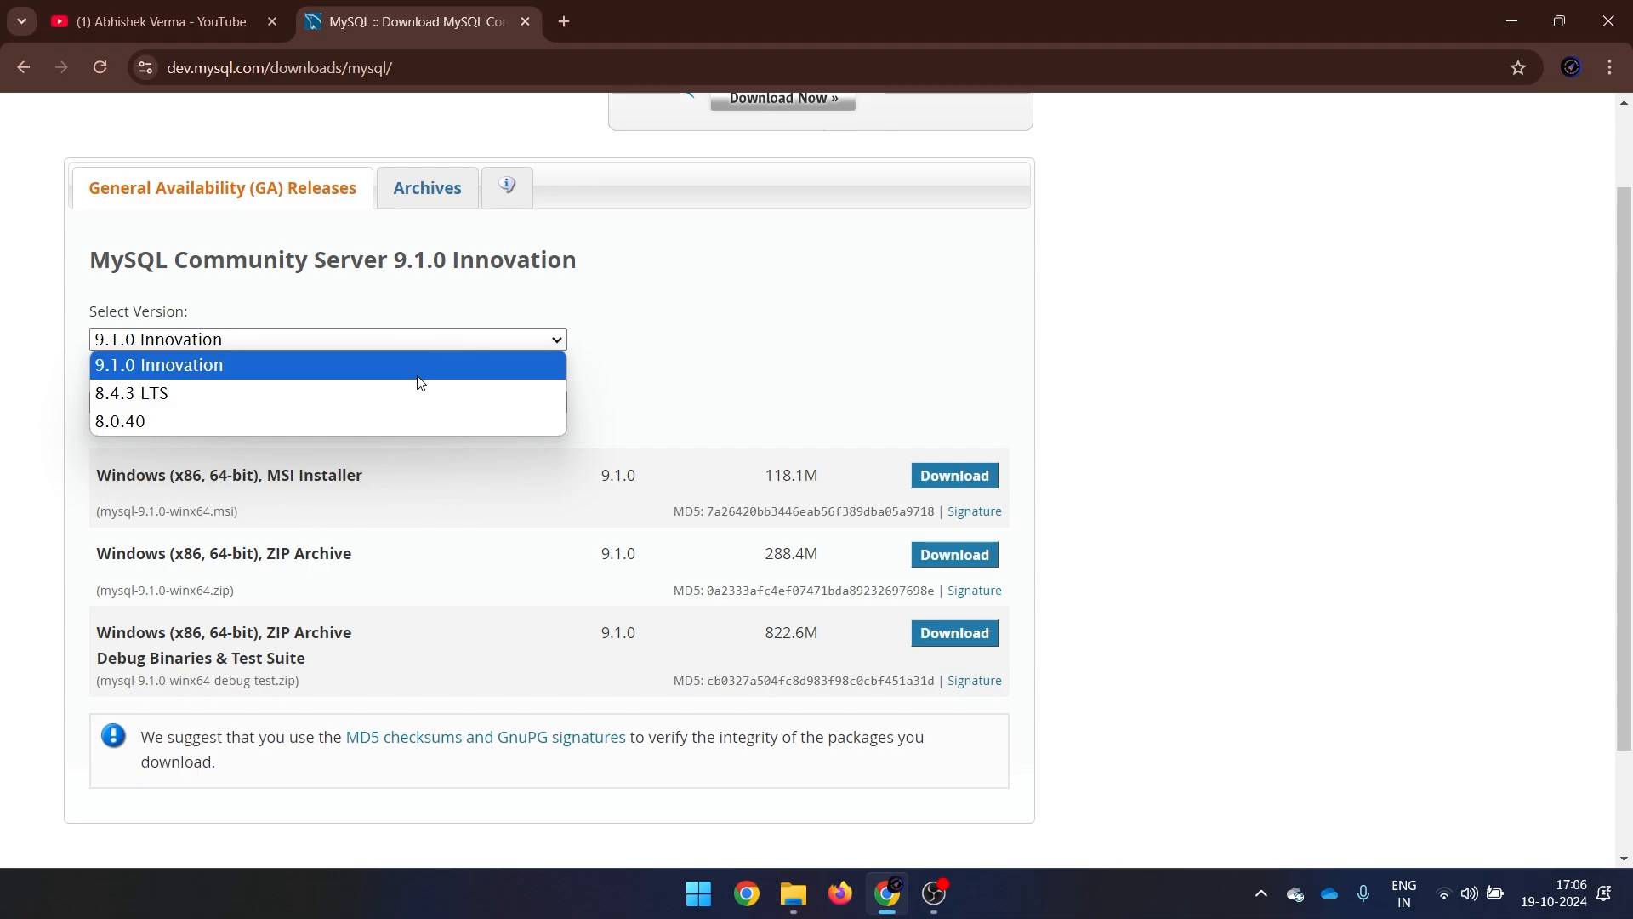
- Pick 8.4.3 LTS and download mysql-8.4.3-winx64.msi without signing in
click(376, 391)
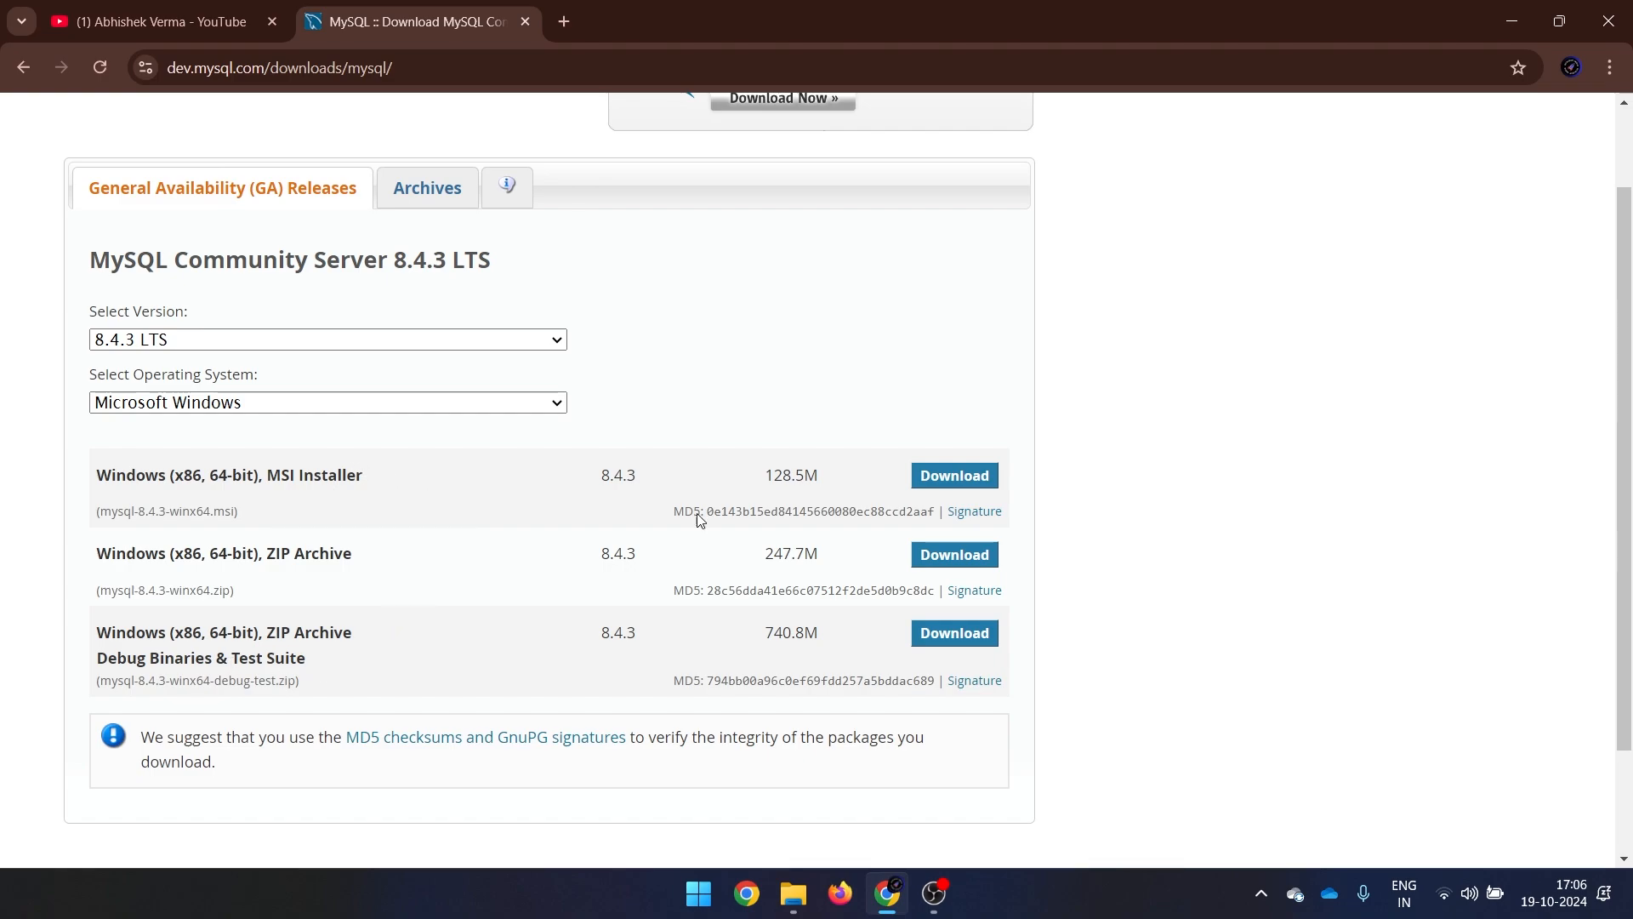
click(953, 489)
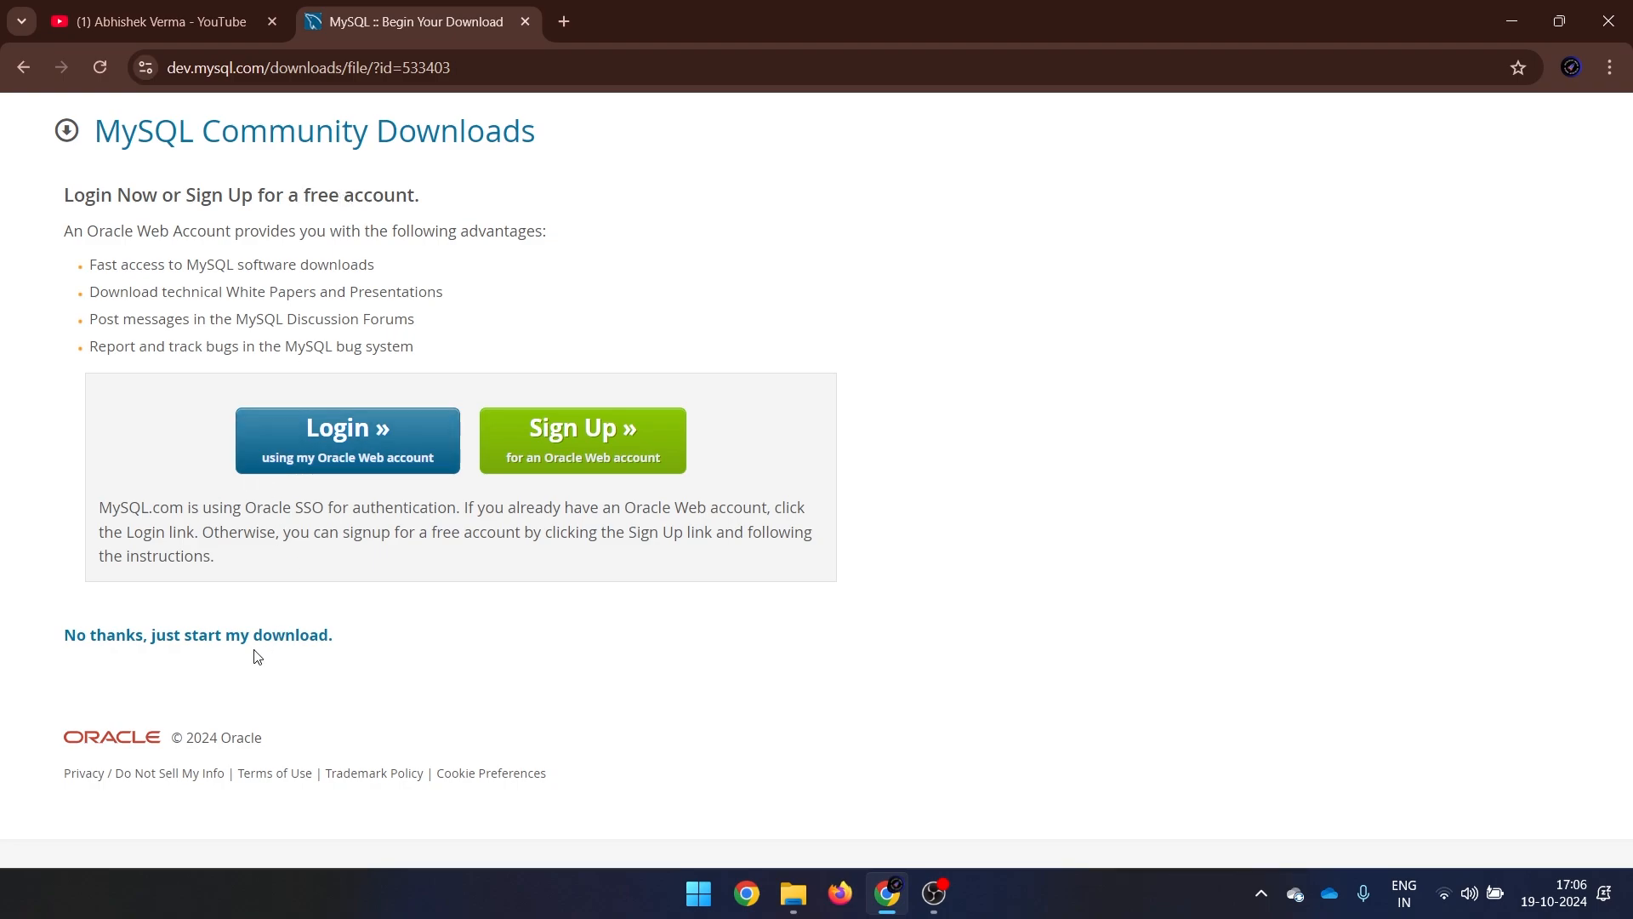
click(164, 645)
click(1536, 68)
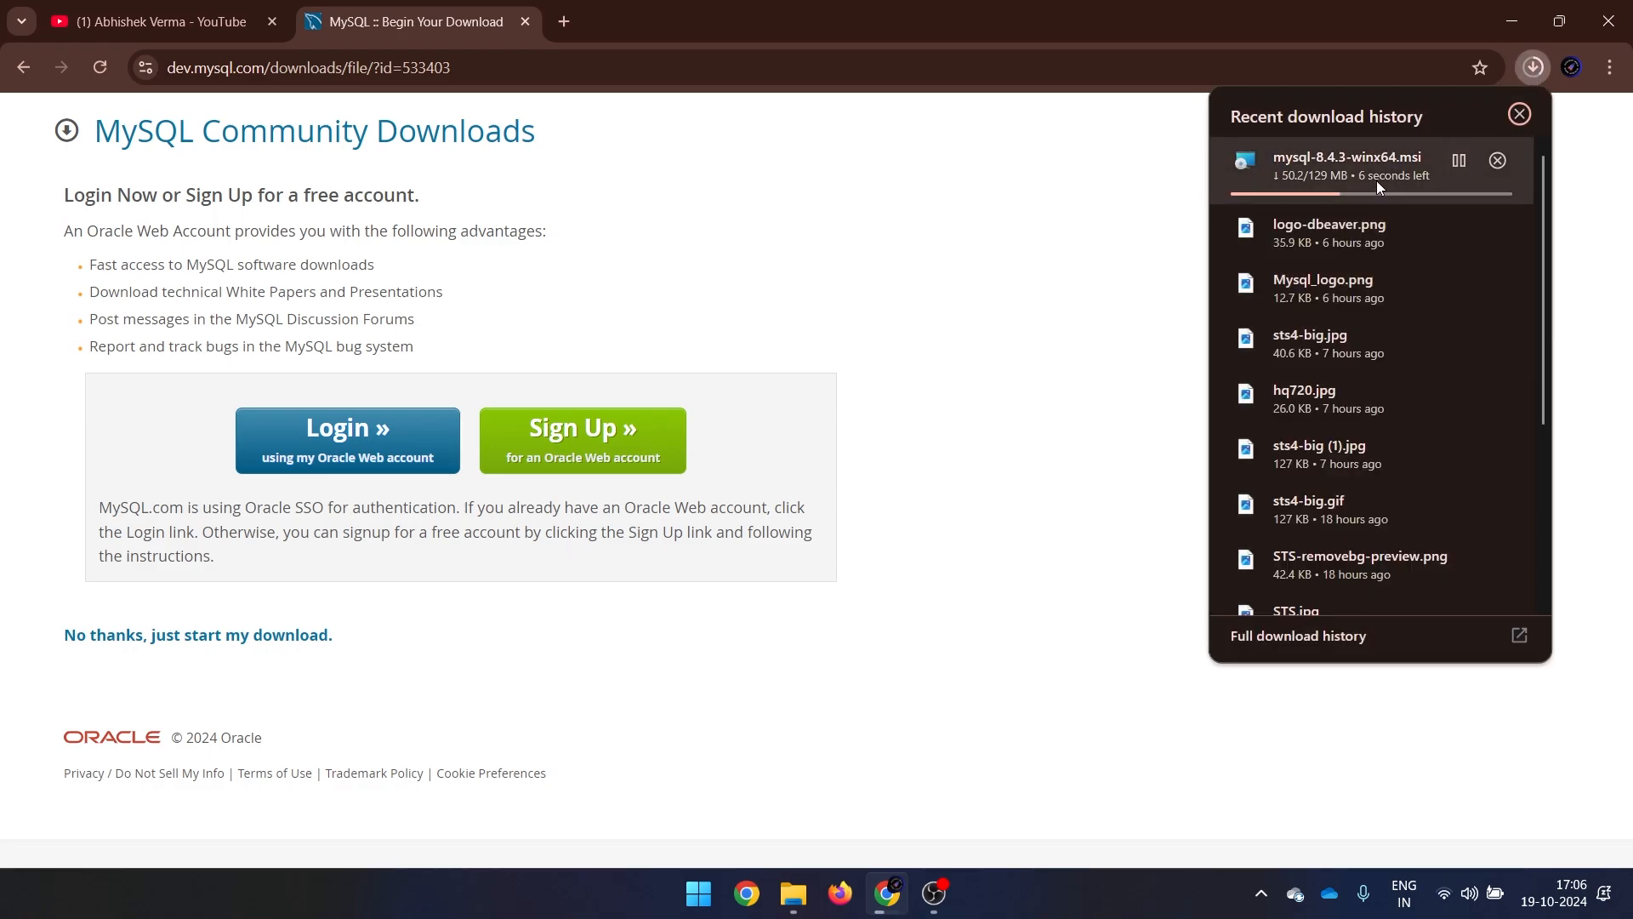
click(564, 21)
- Search Google for 'mysql' in the third tab, without the .com completion
text(m)
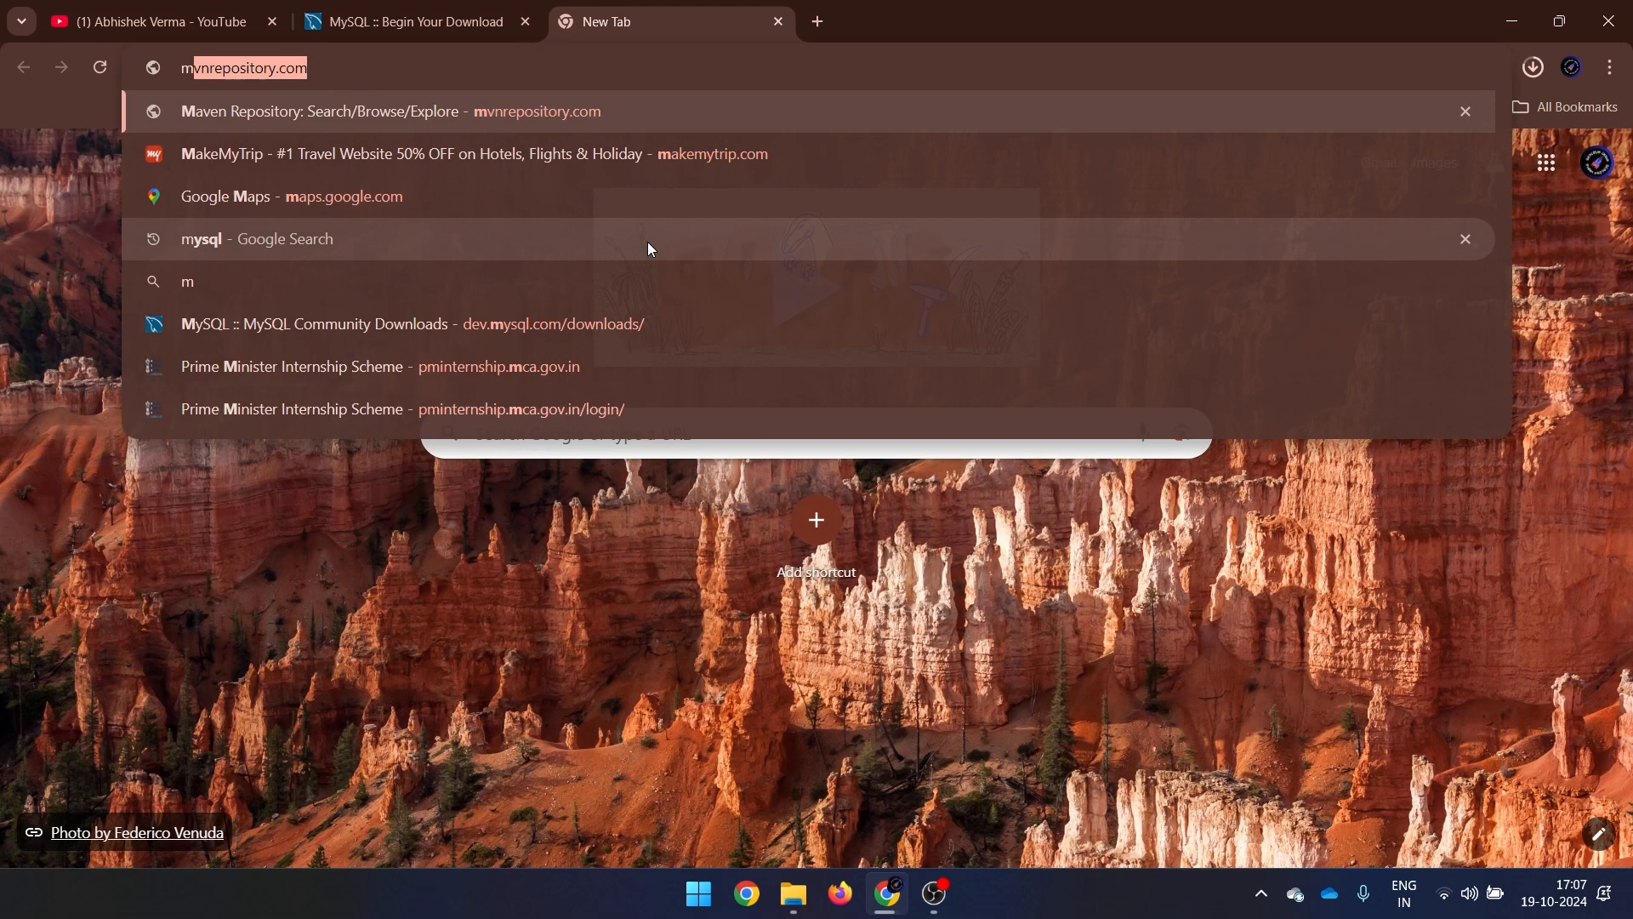
text(ysql)
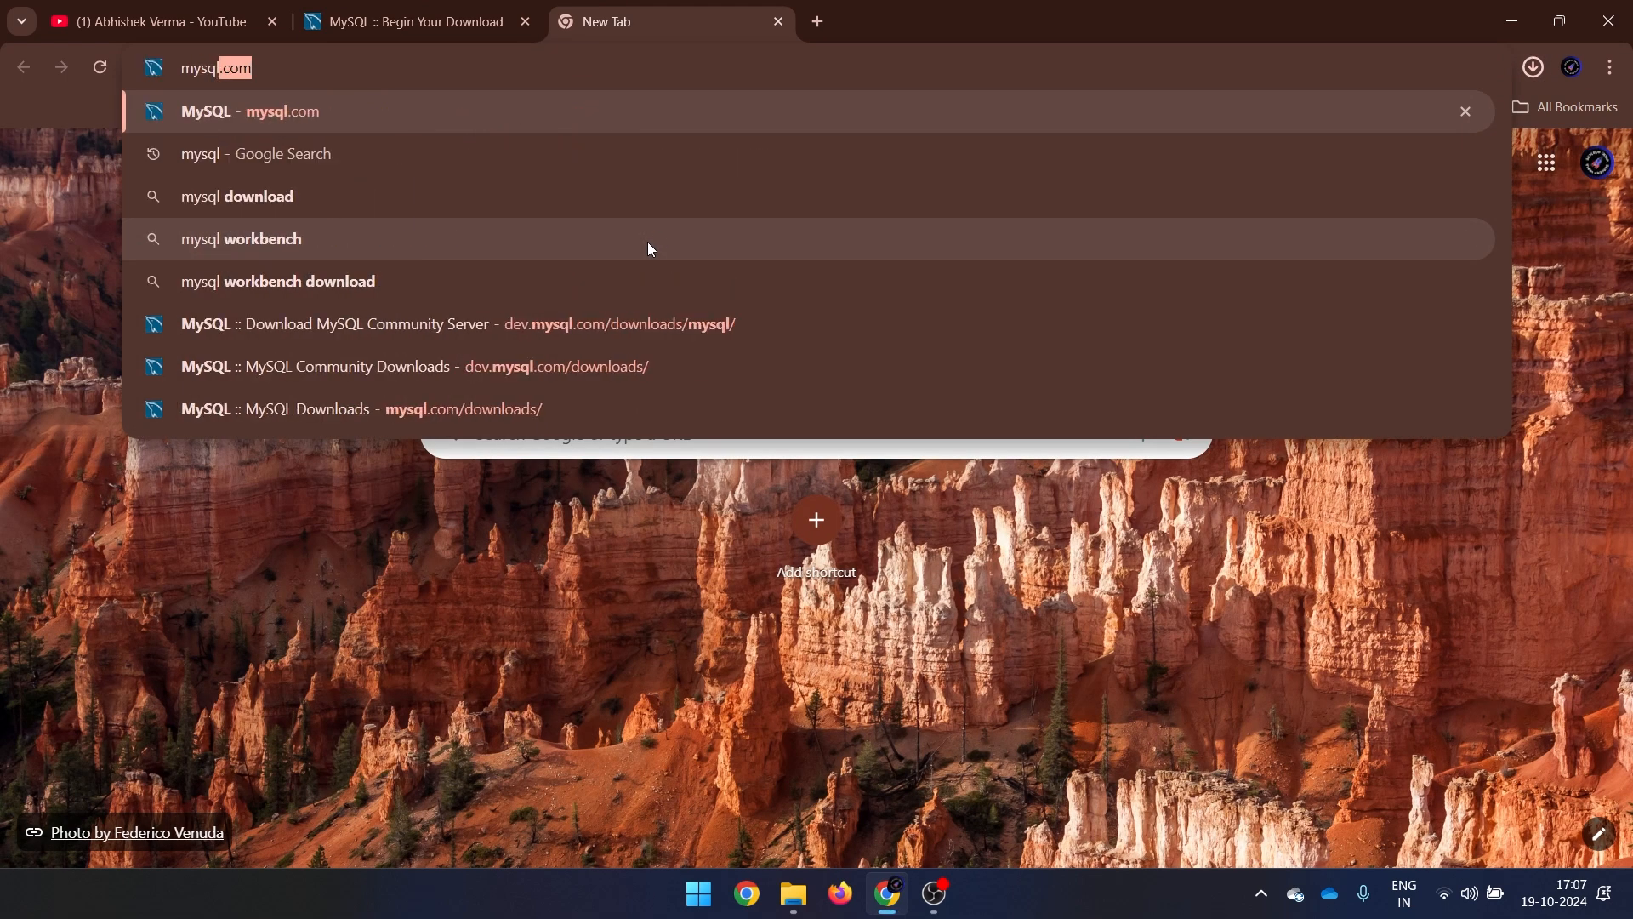
key(Delete)
key(Return)
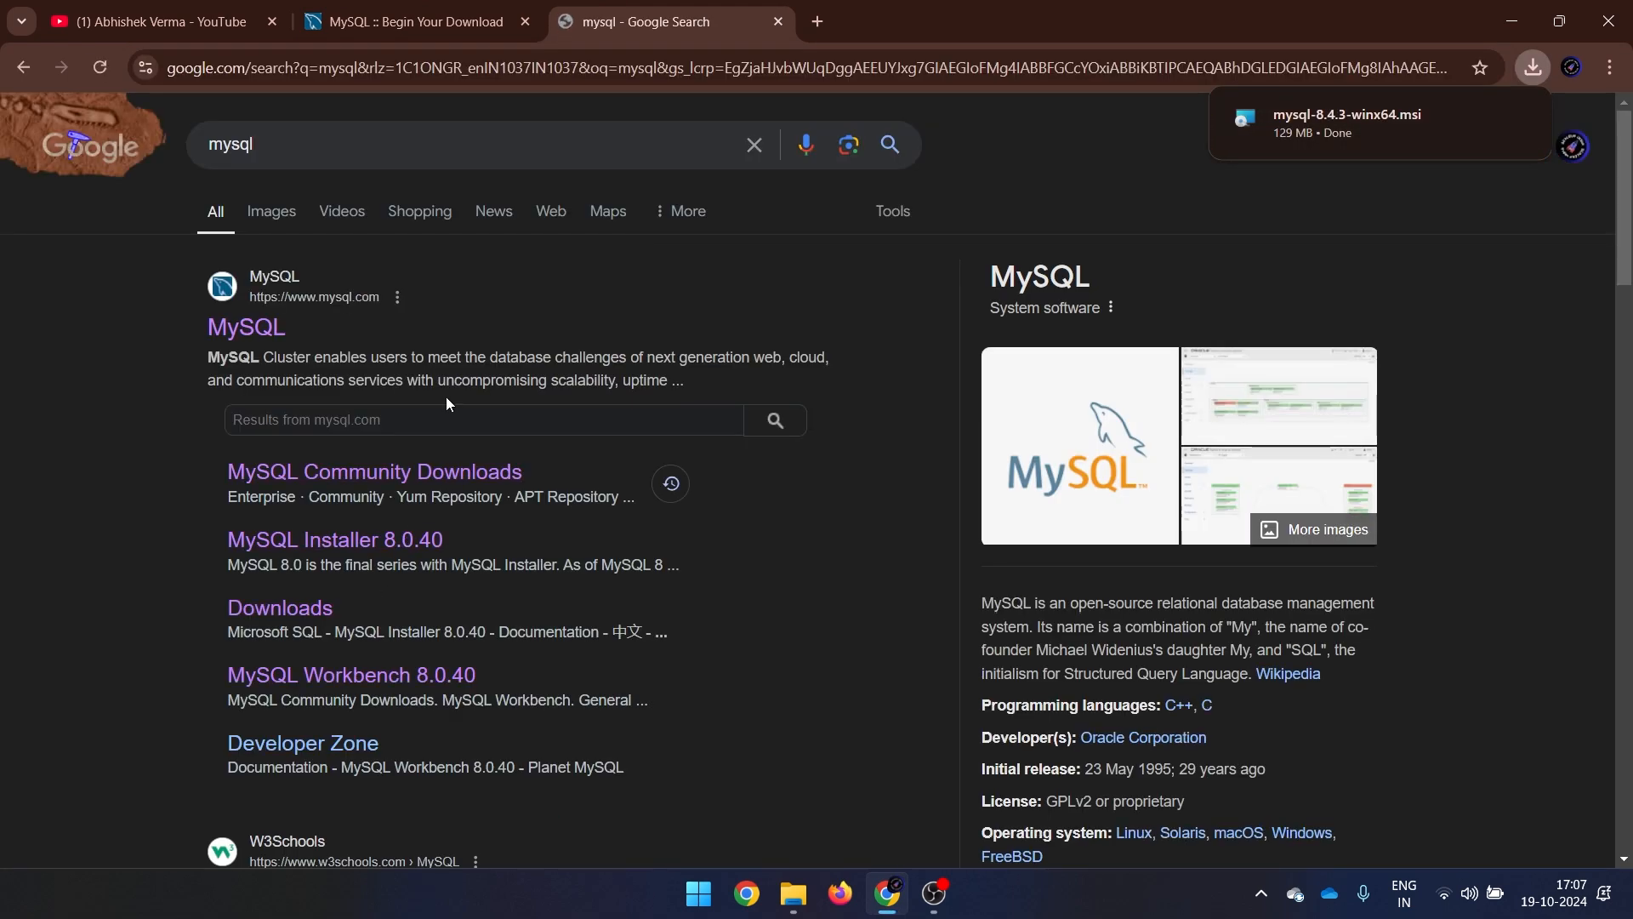
- Navigate from the MySQL home page via Downloads to the Community Server download page
click(228, 329)
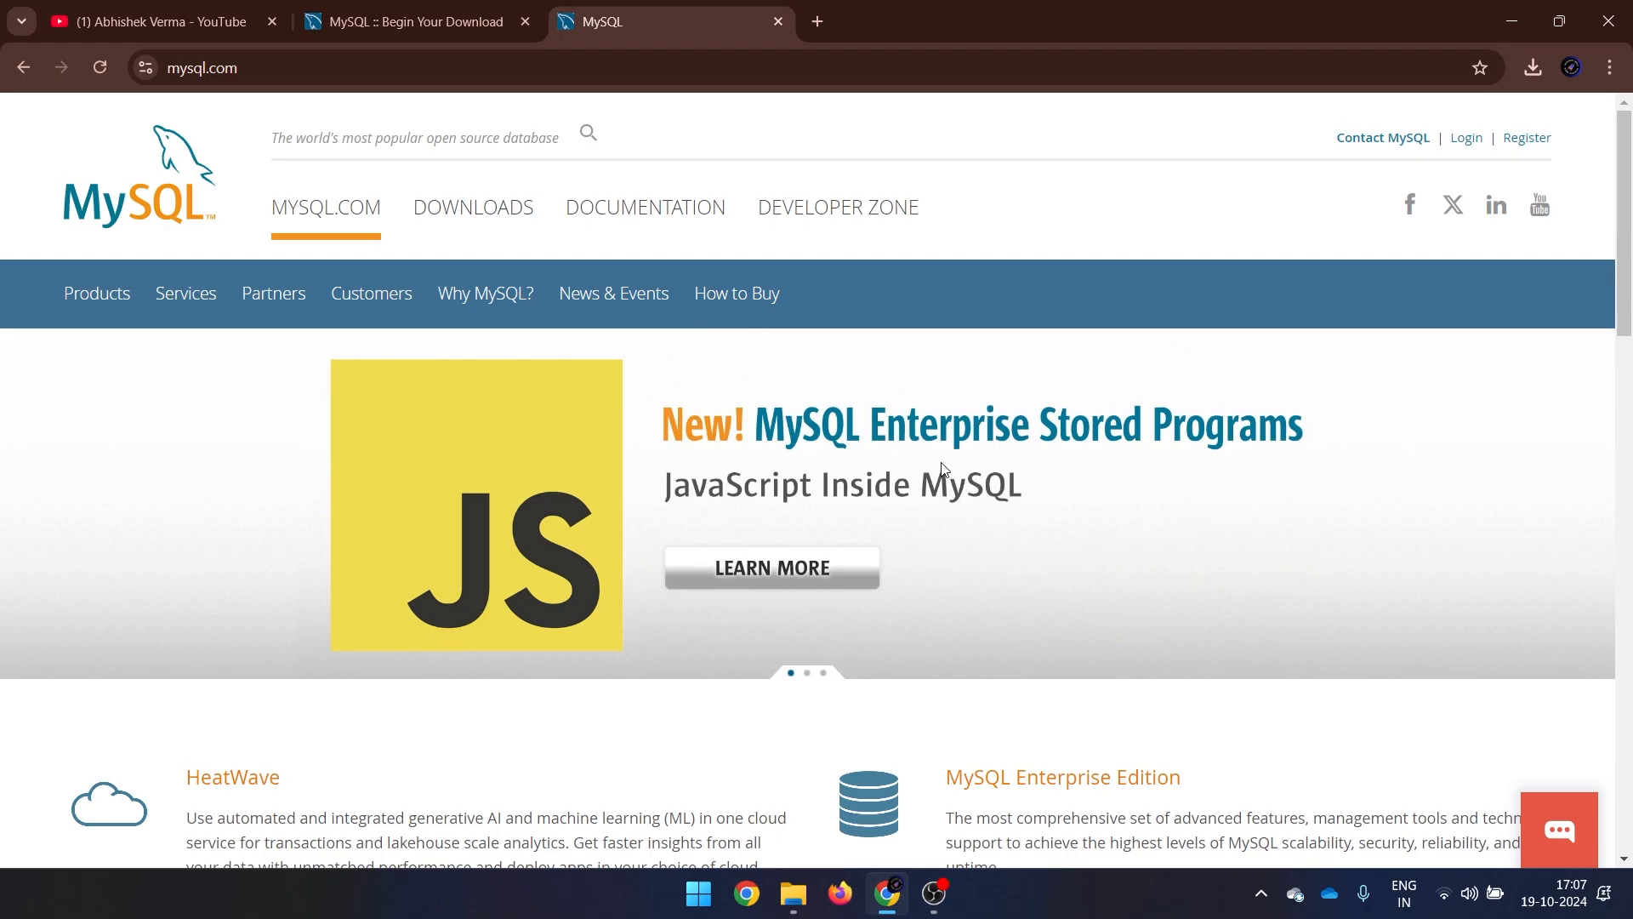
click(483, 211)
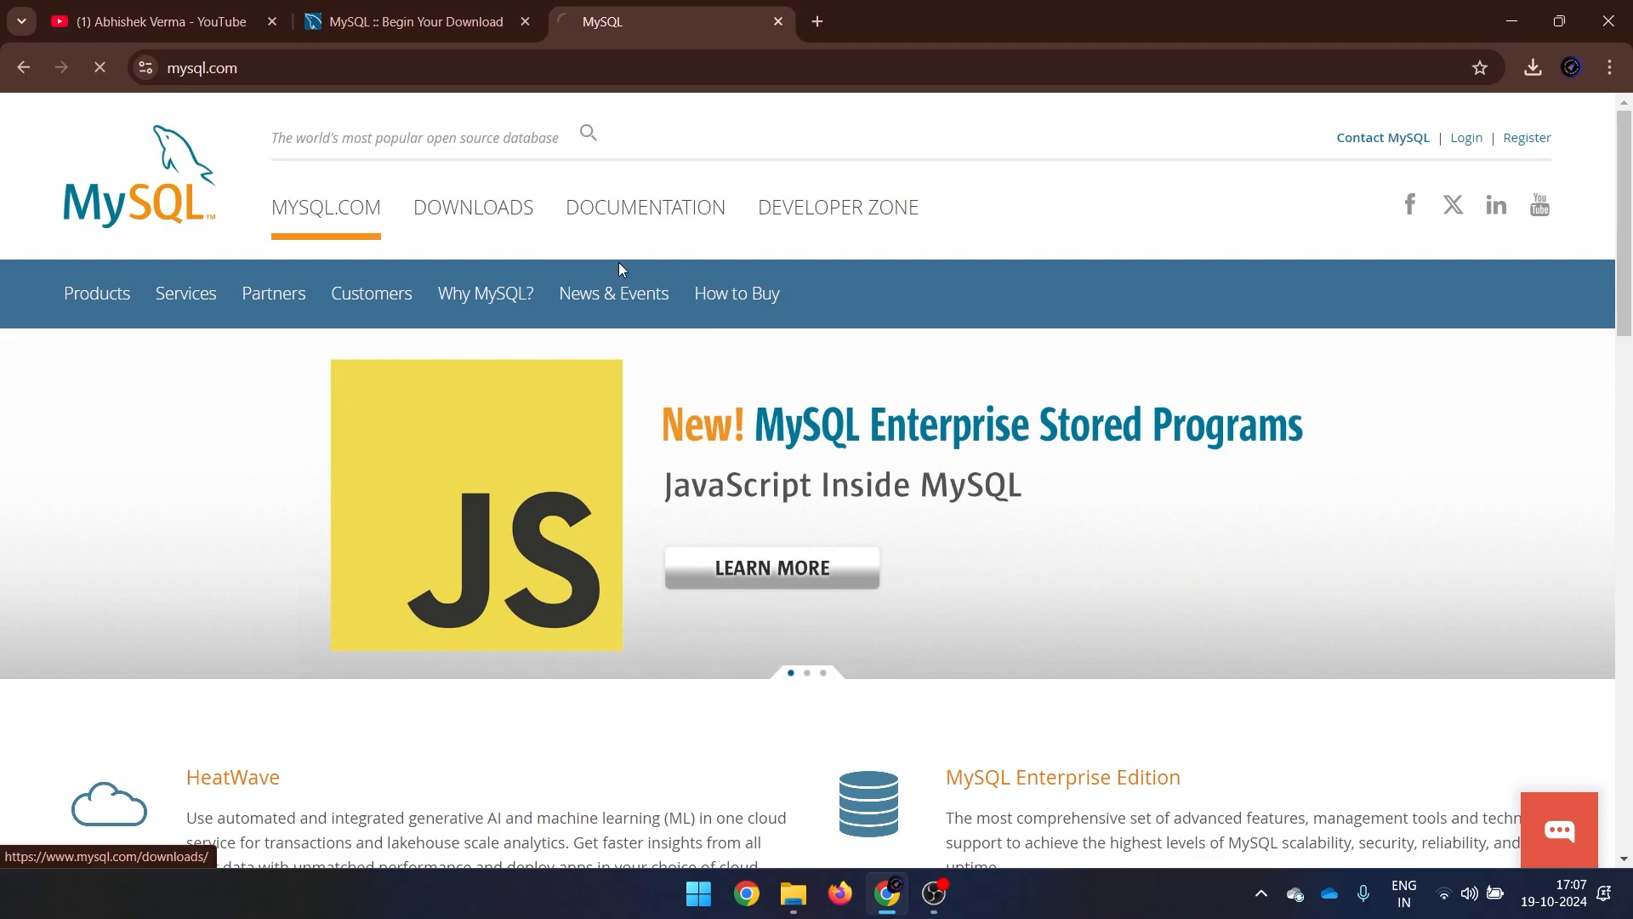
scroll(629, 304, down, 3)
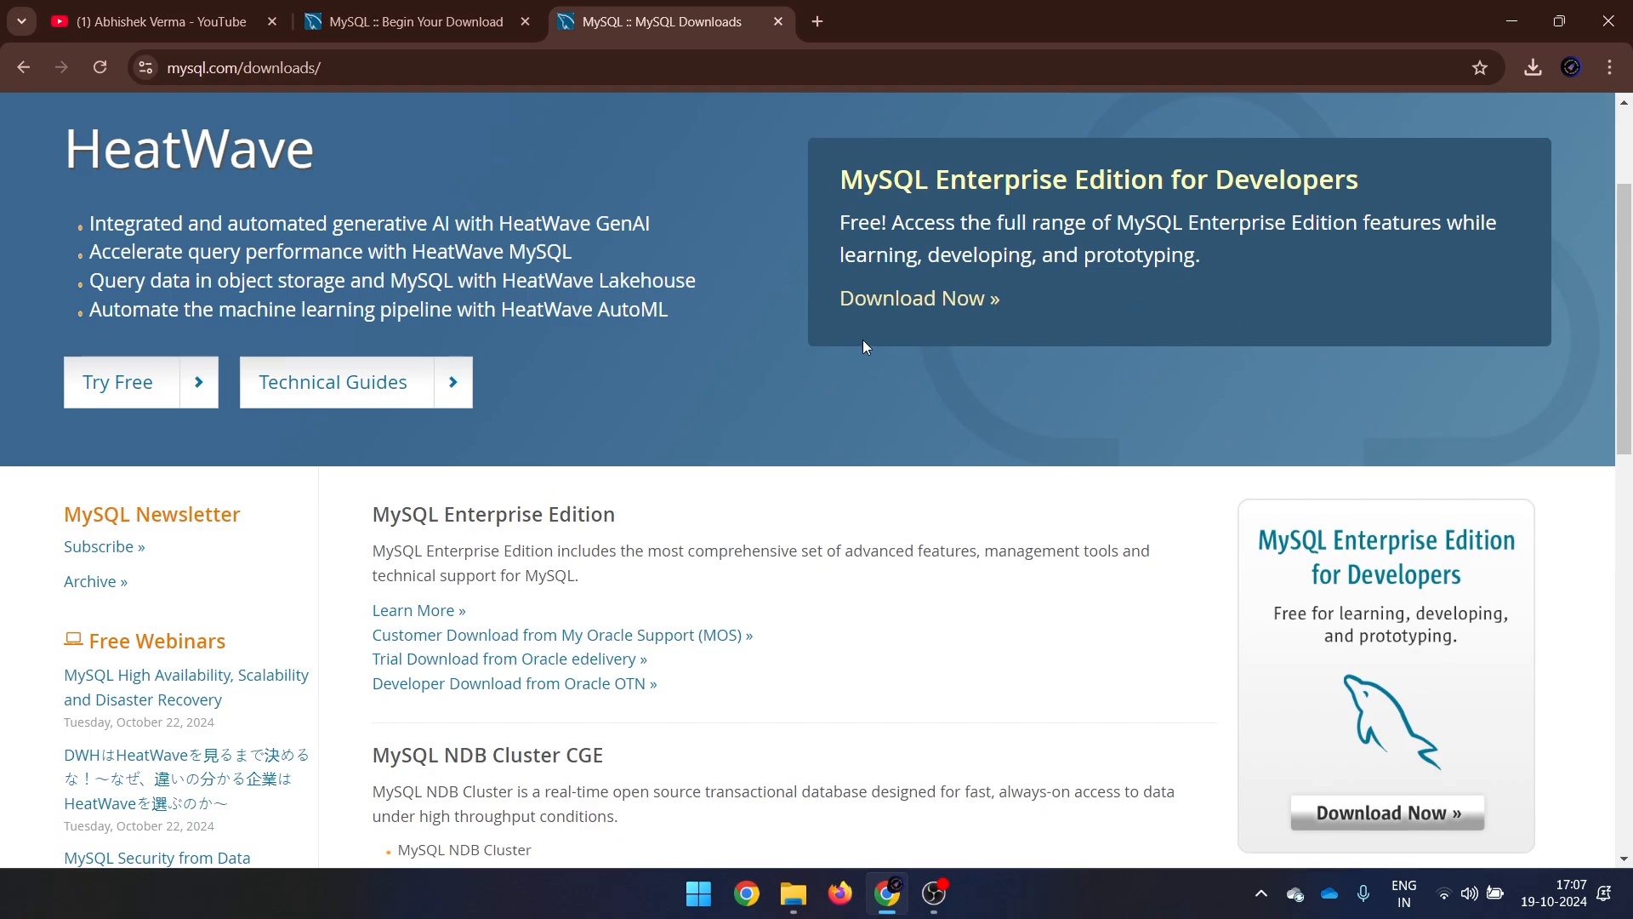
scroll(720, 320, up, 3)
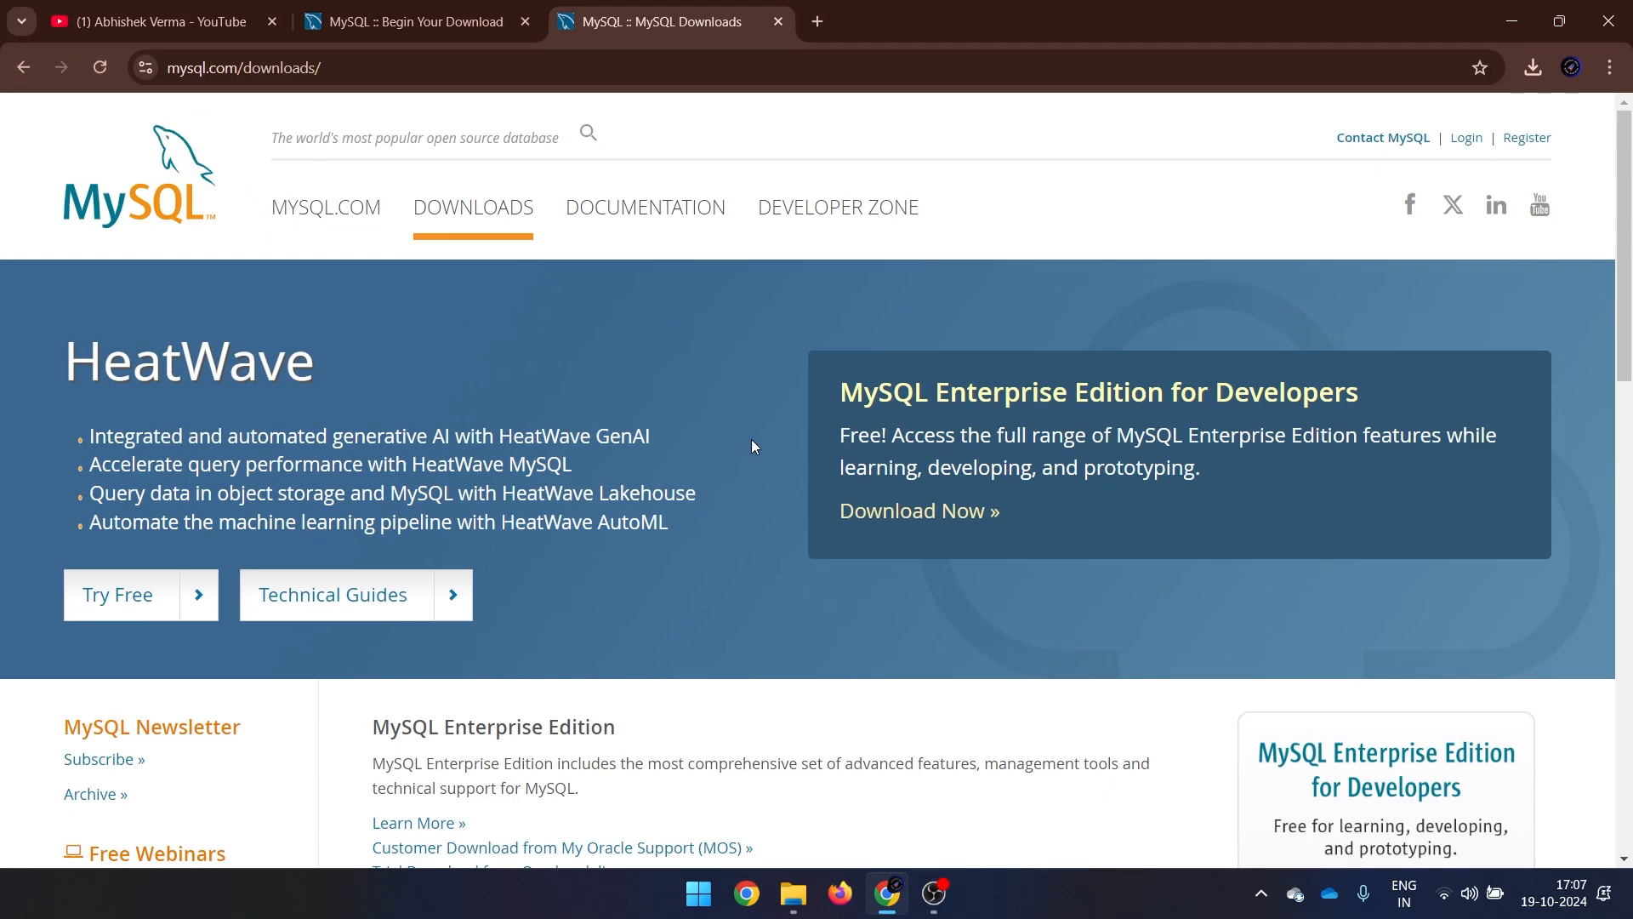
scroll(753, 442, down, 3)
scroll(753, 443, down, 10)
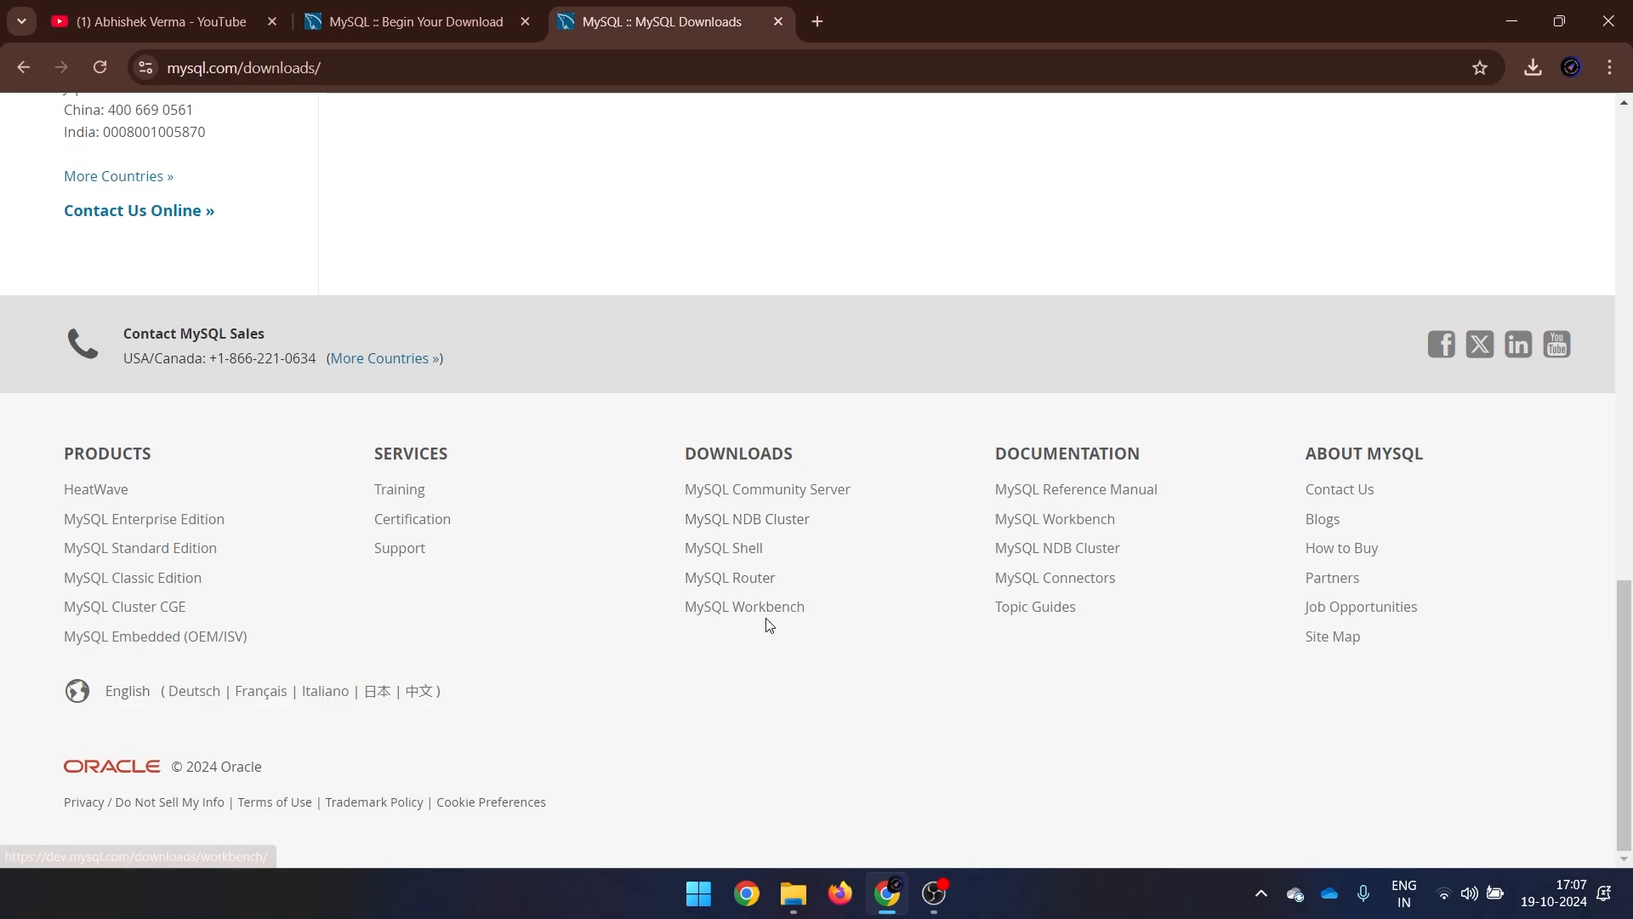
click(823, 500)
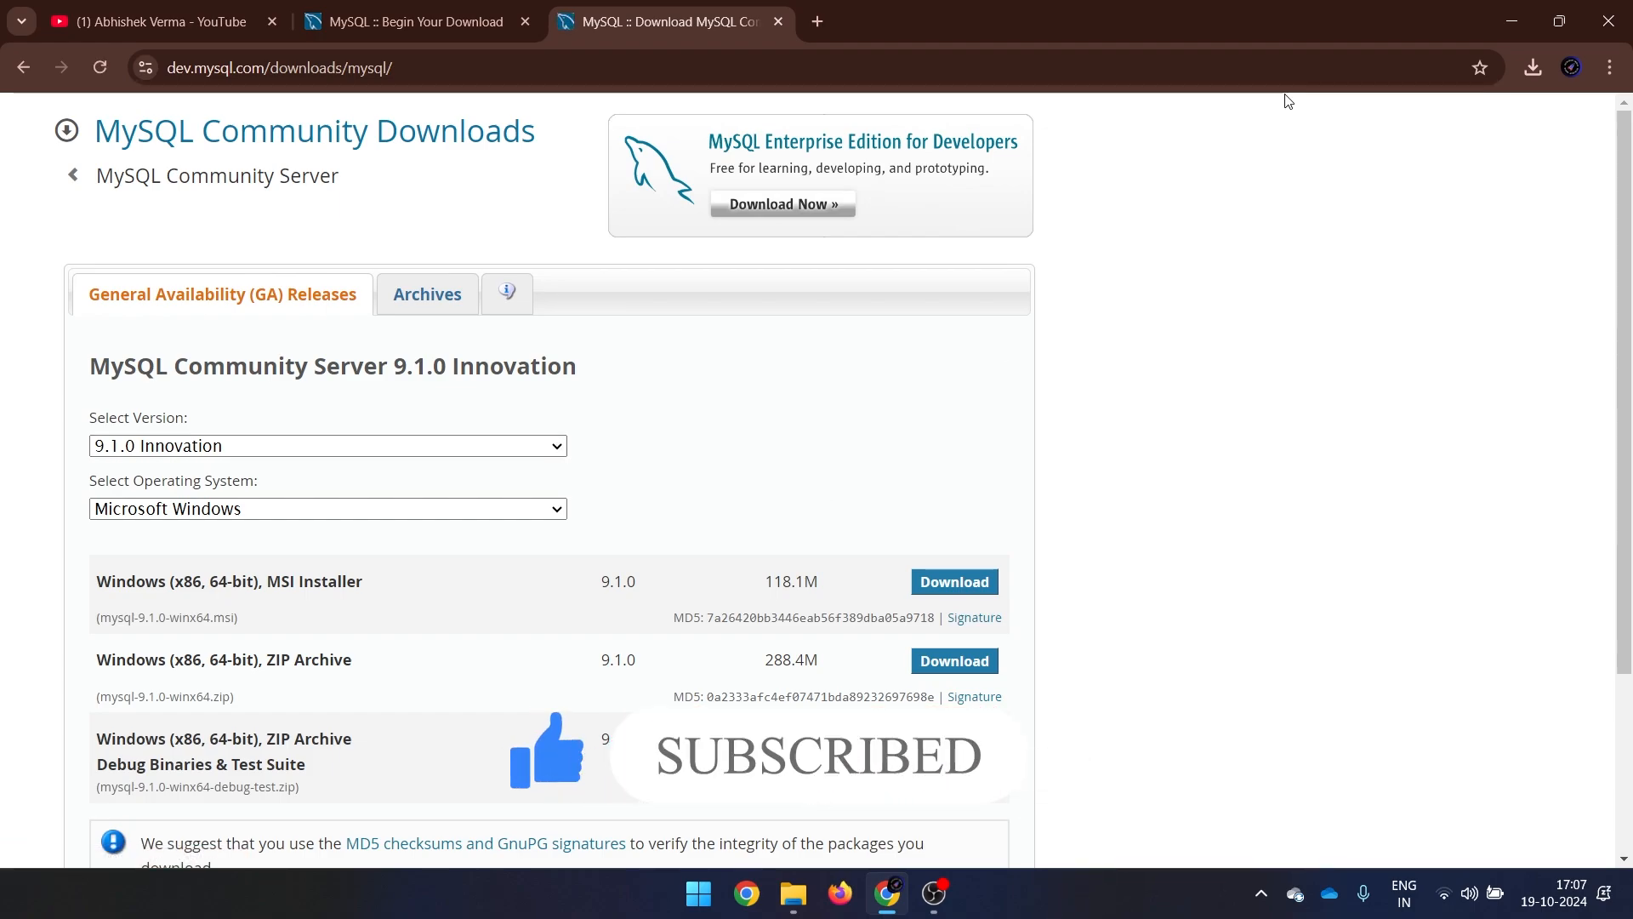
- Launch mysql-8.4.3-winx64.msi from the Downloads folder using Chrome's Show in folder
click(1533, 70)
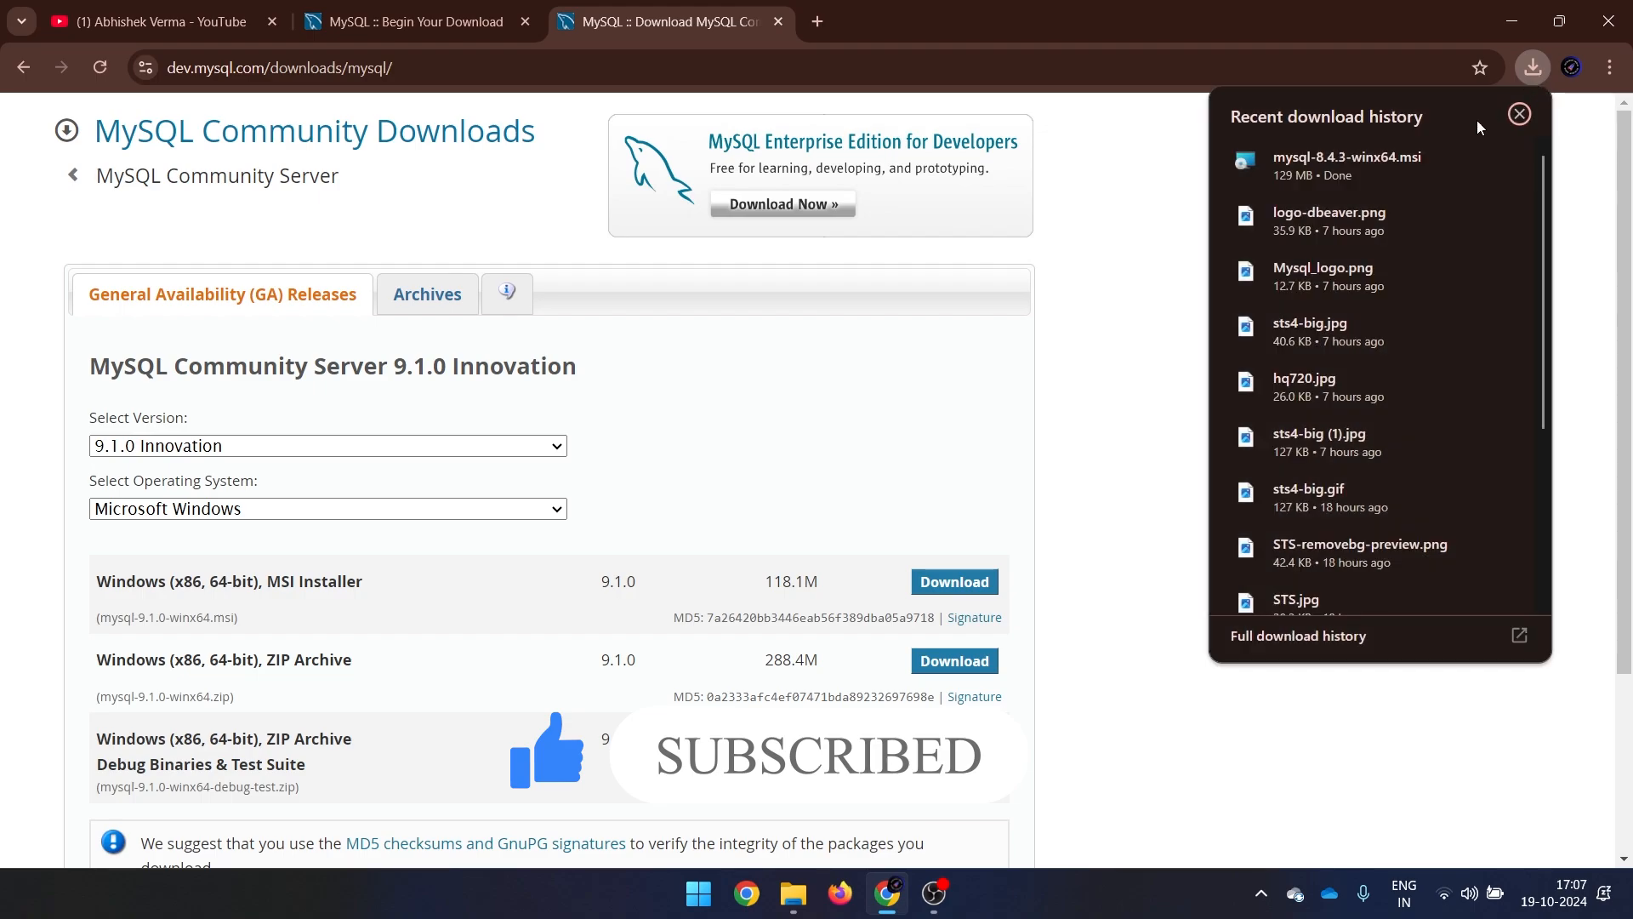
click(1457, 163)
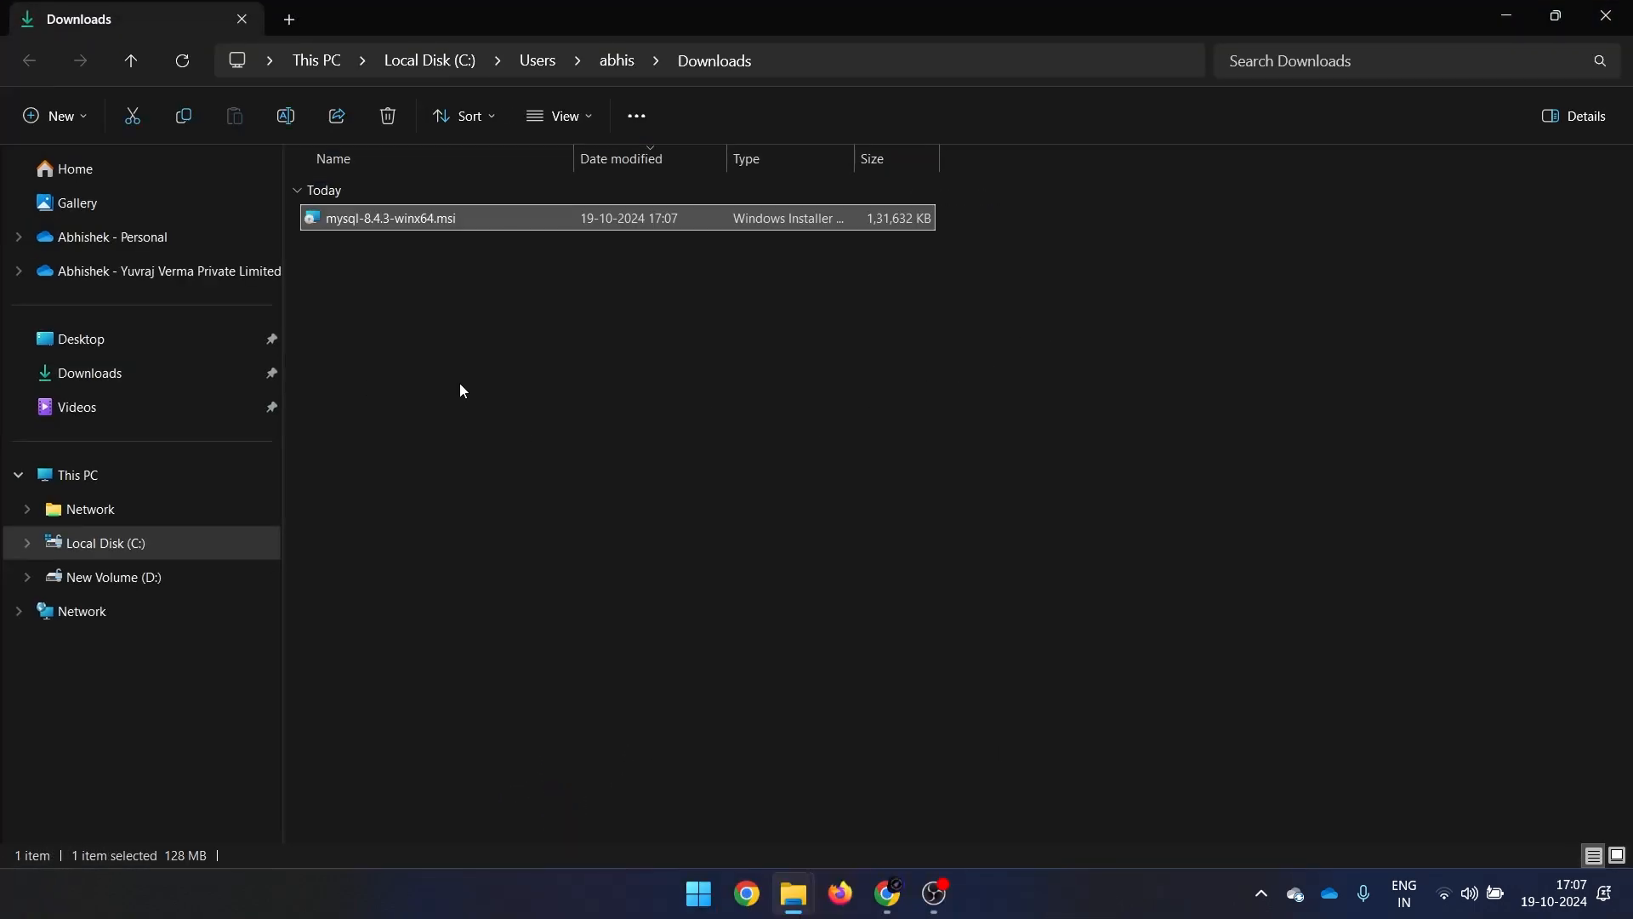
click(488, 384)
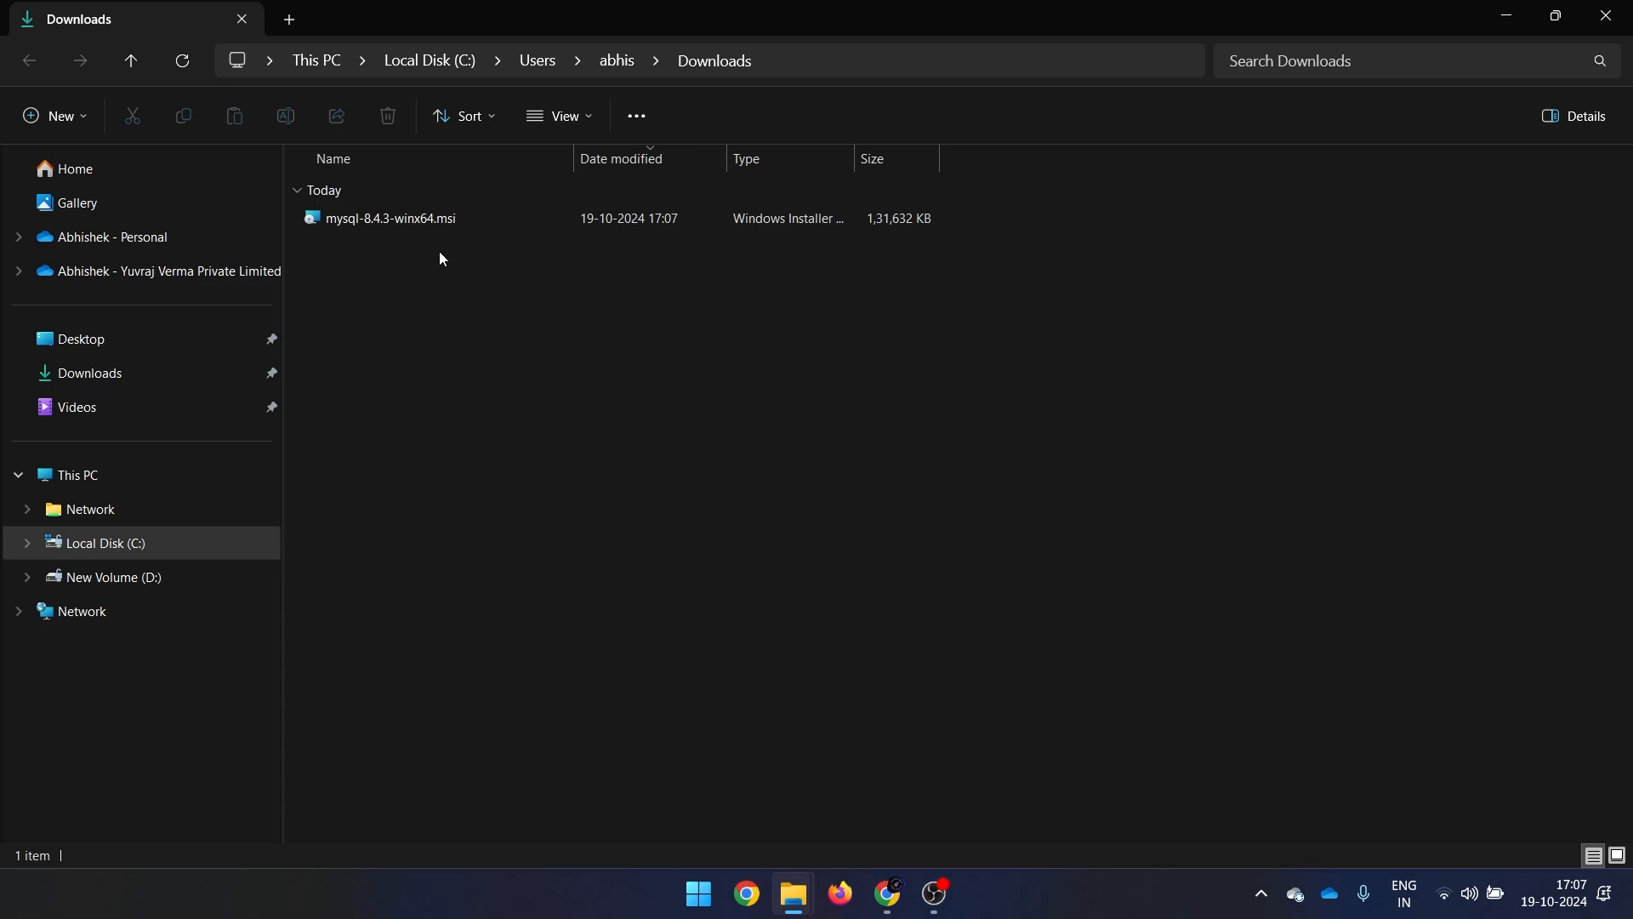
double_click(434, 219)
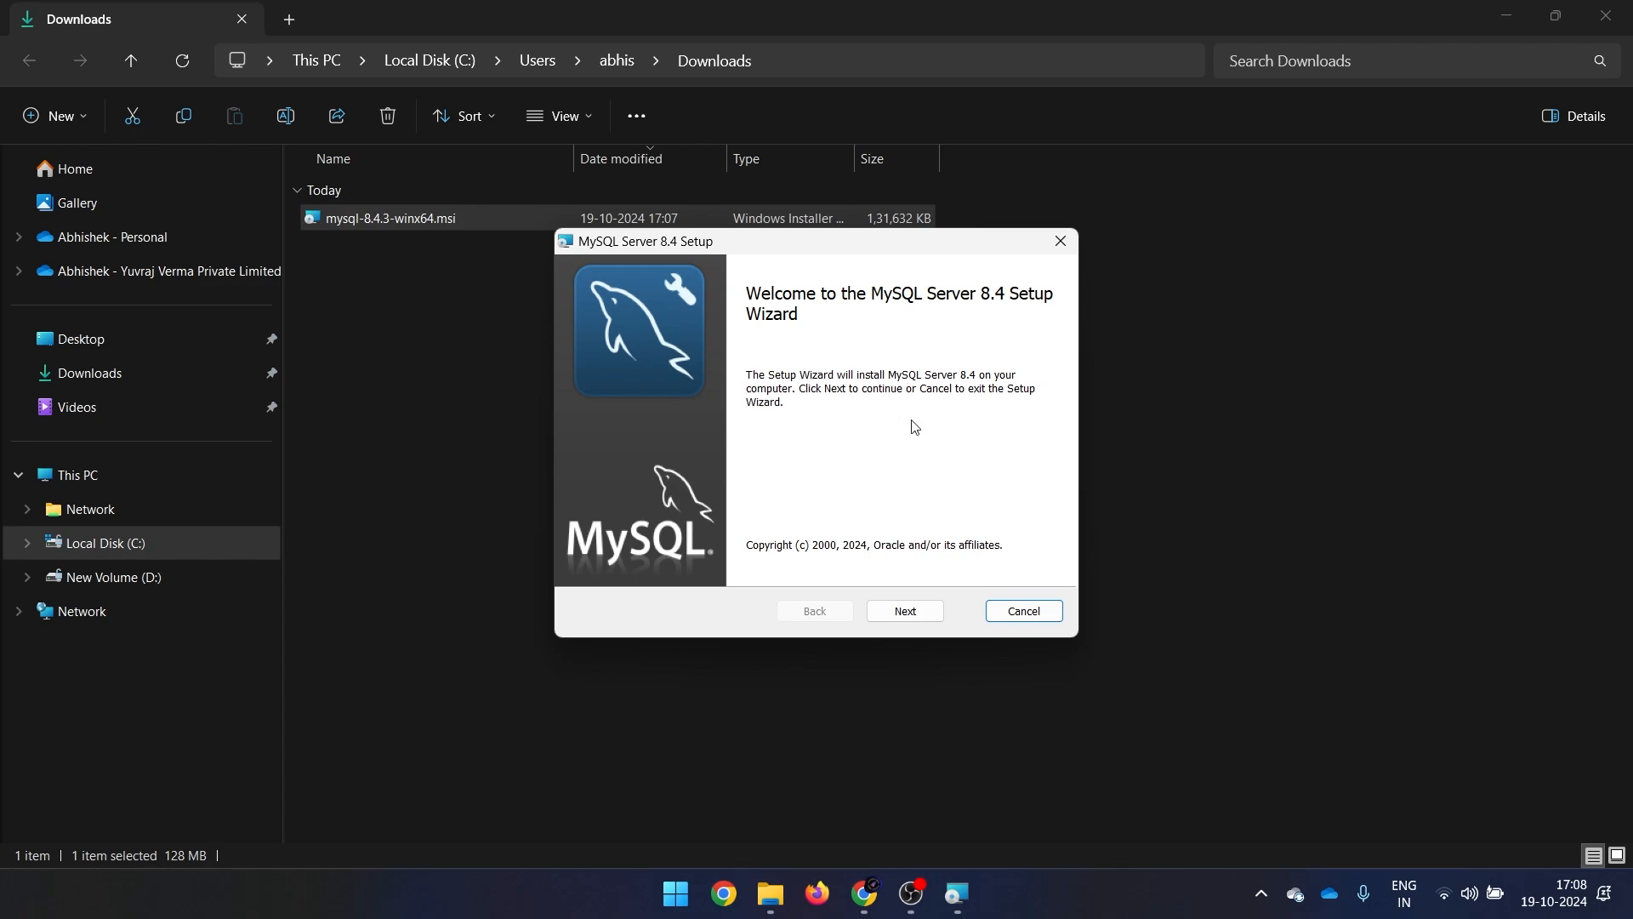
- Accept the MySQL license terms to reach Choose Setup Type, then go back in Chrome
click(923, 613)
scroll(742, 423, down, 3)
scroll(746, 421, down, 12)
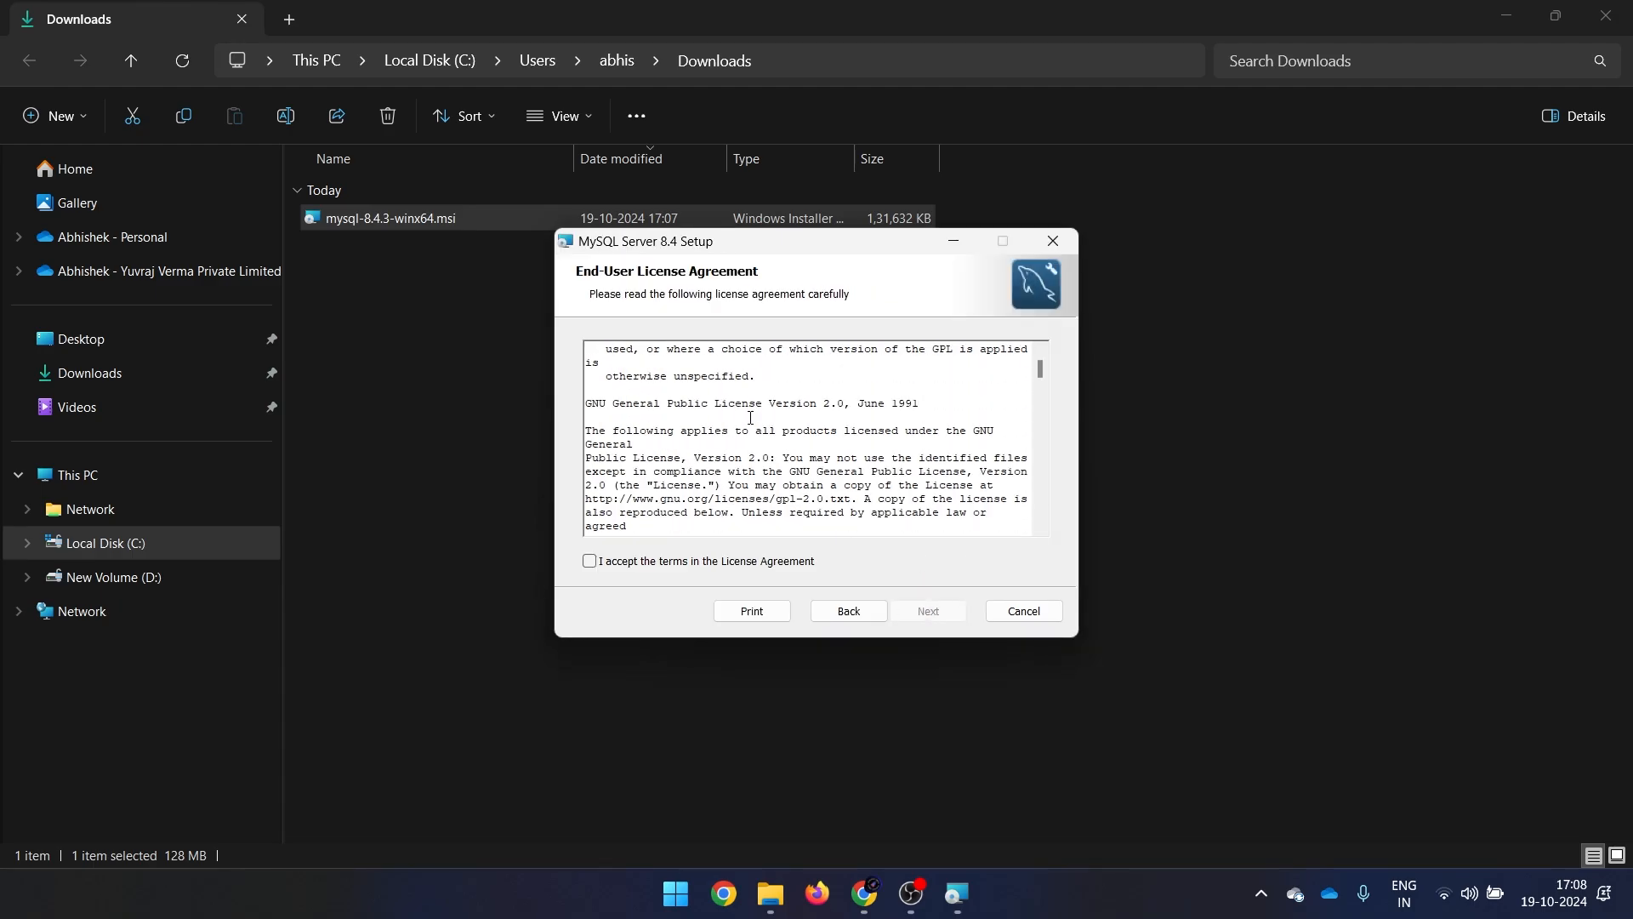
scroll(754, 415, down, 6)
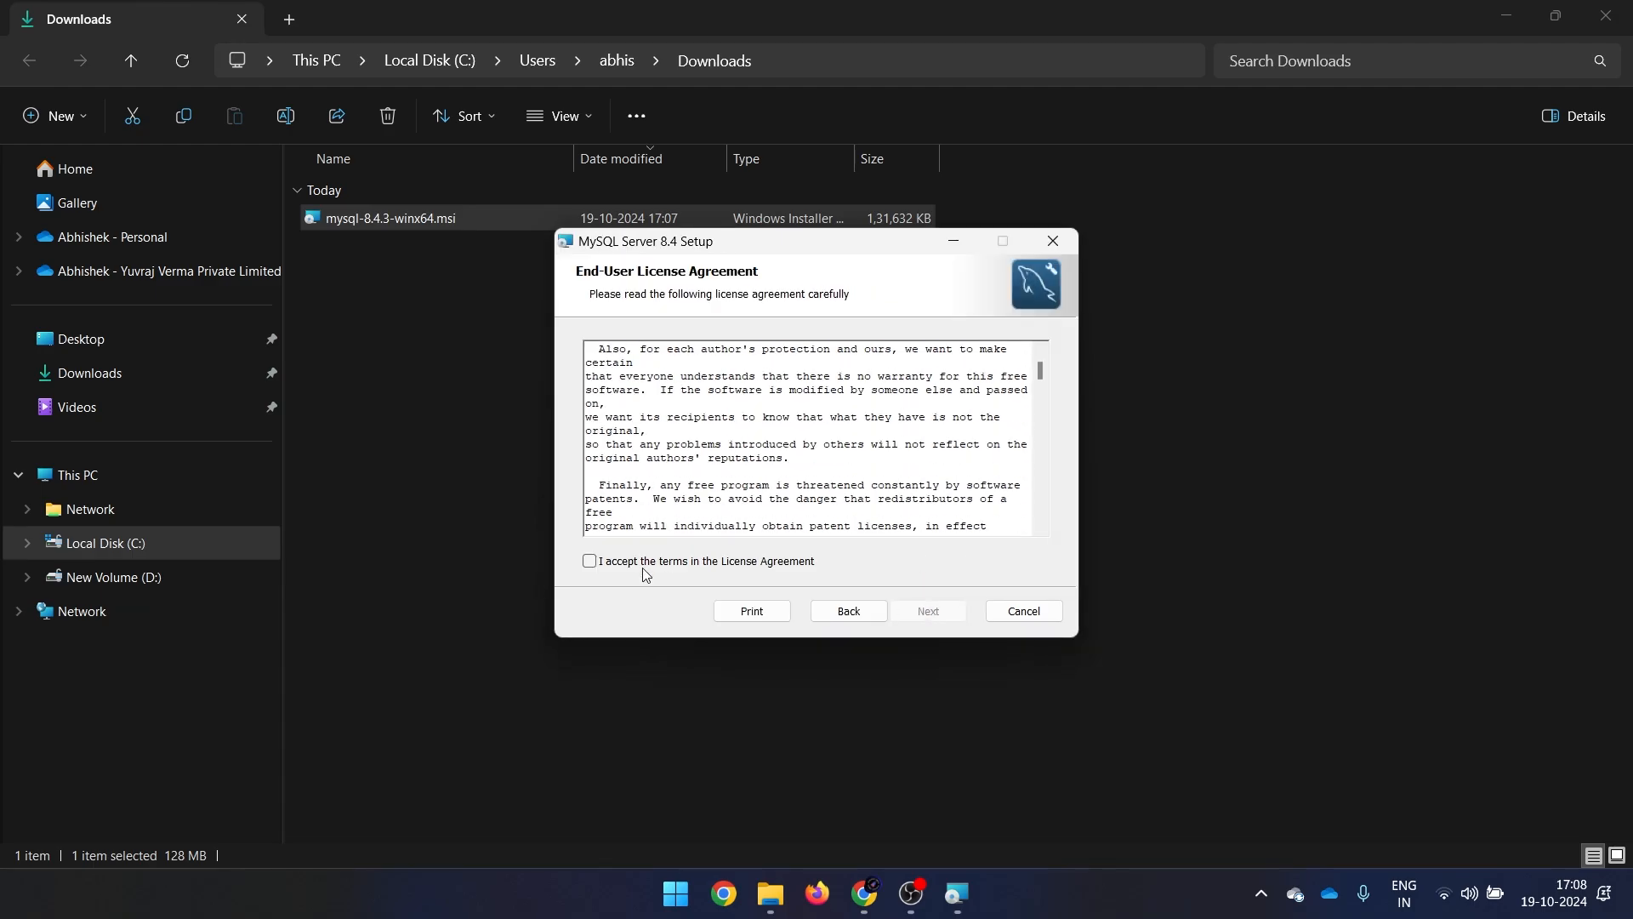
click(590, 564)
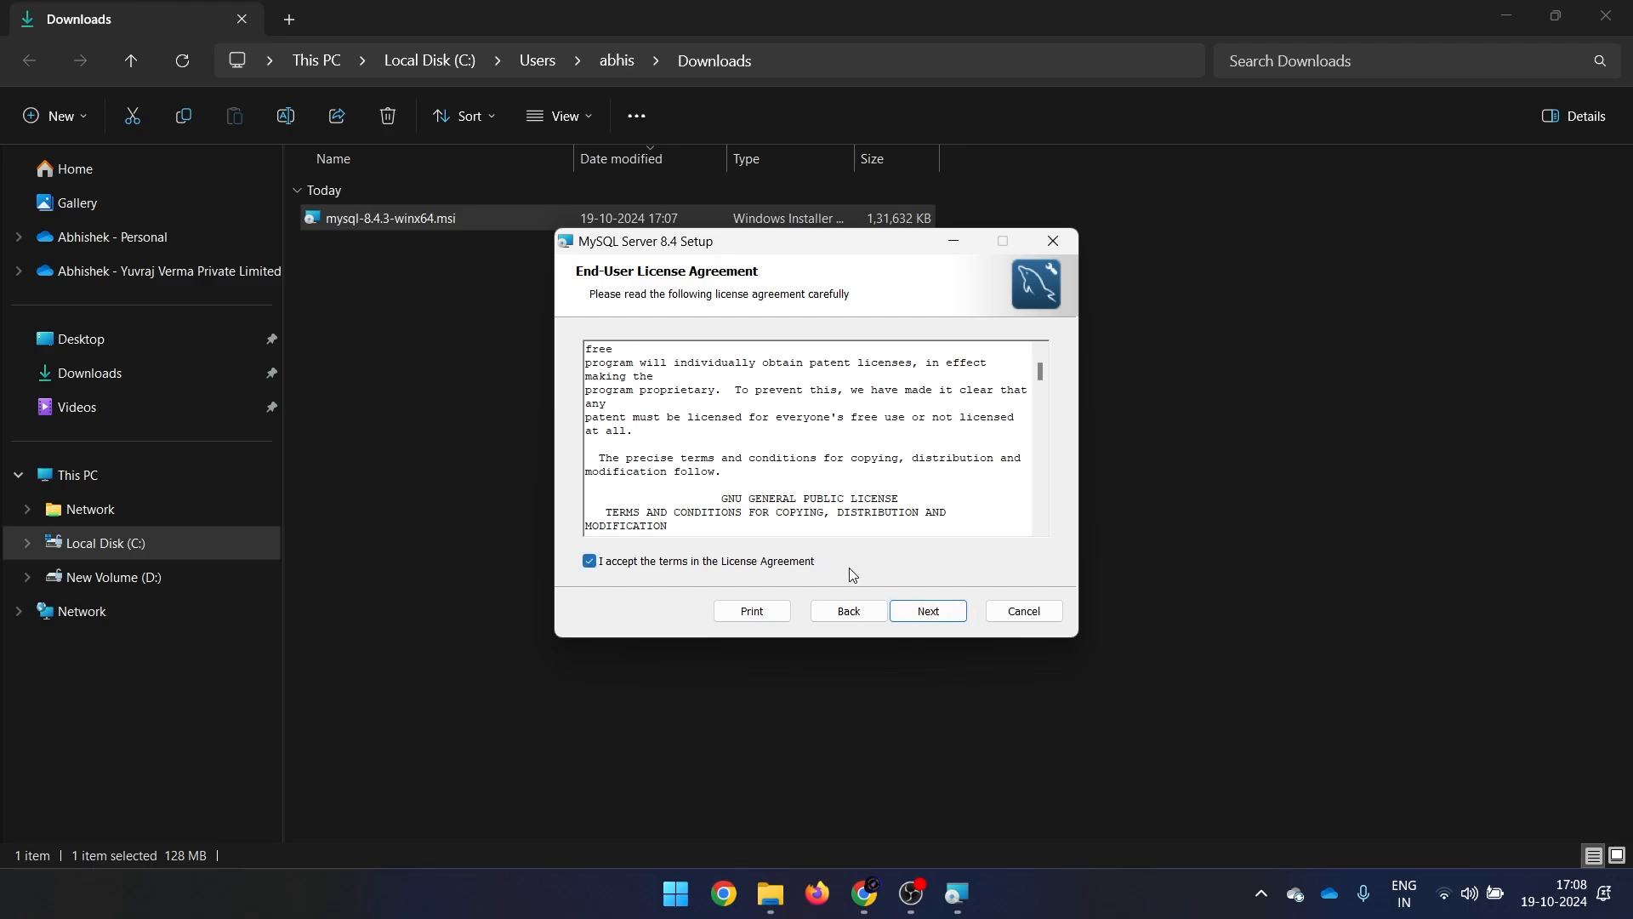
click(927, 613)
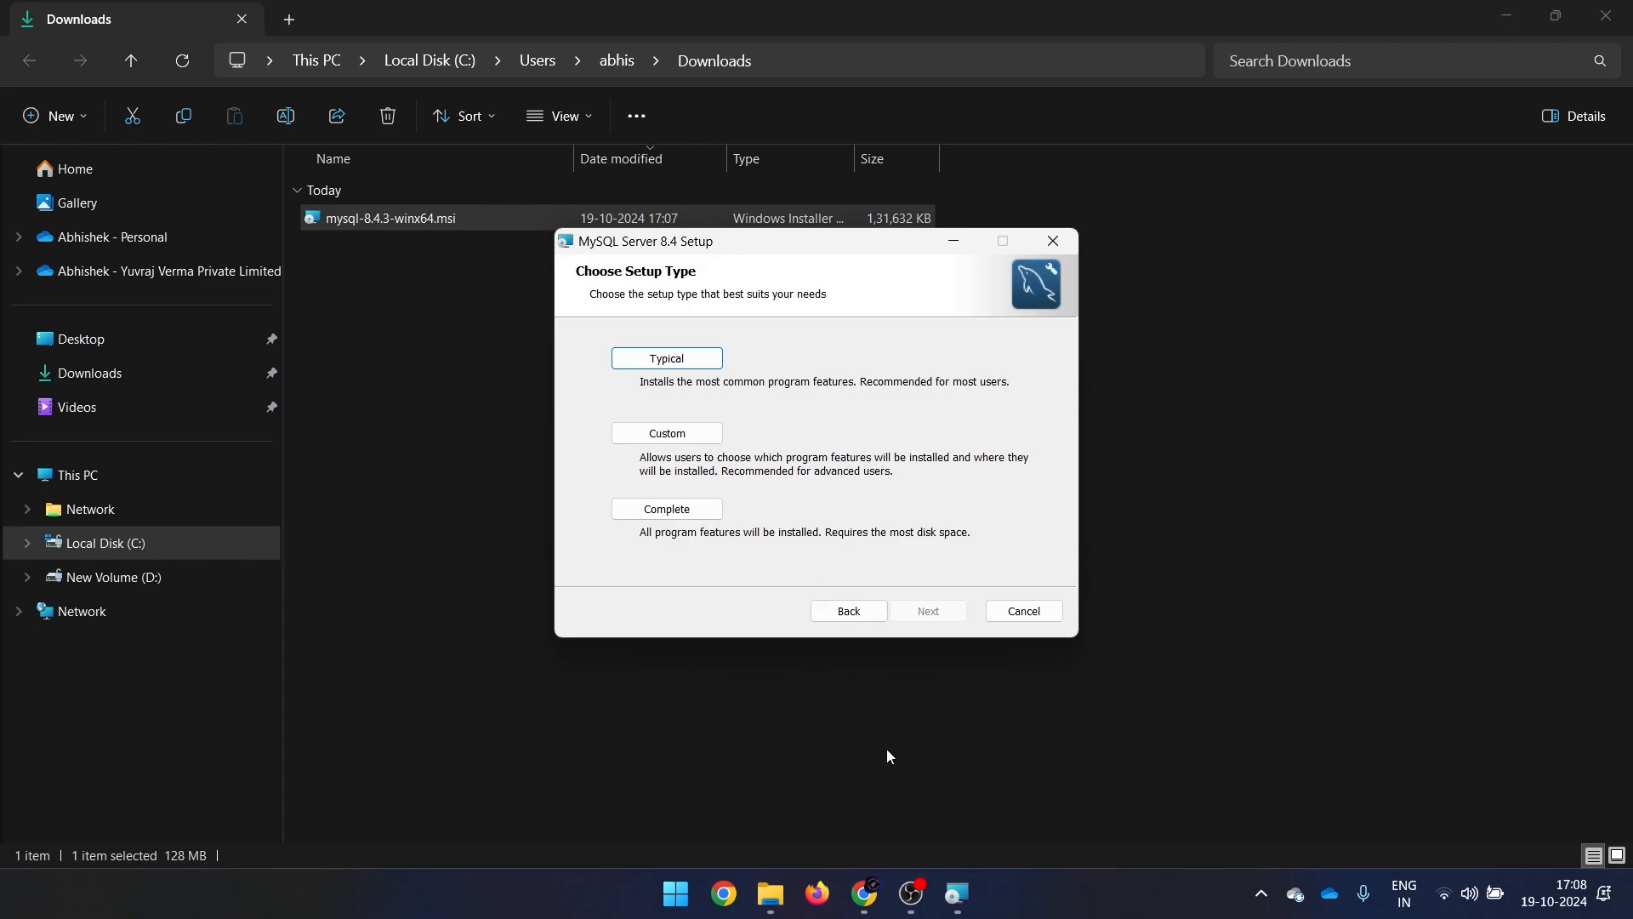
click(865, 893)
click(24, 68)
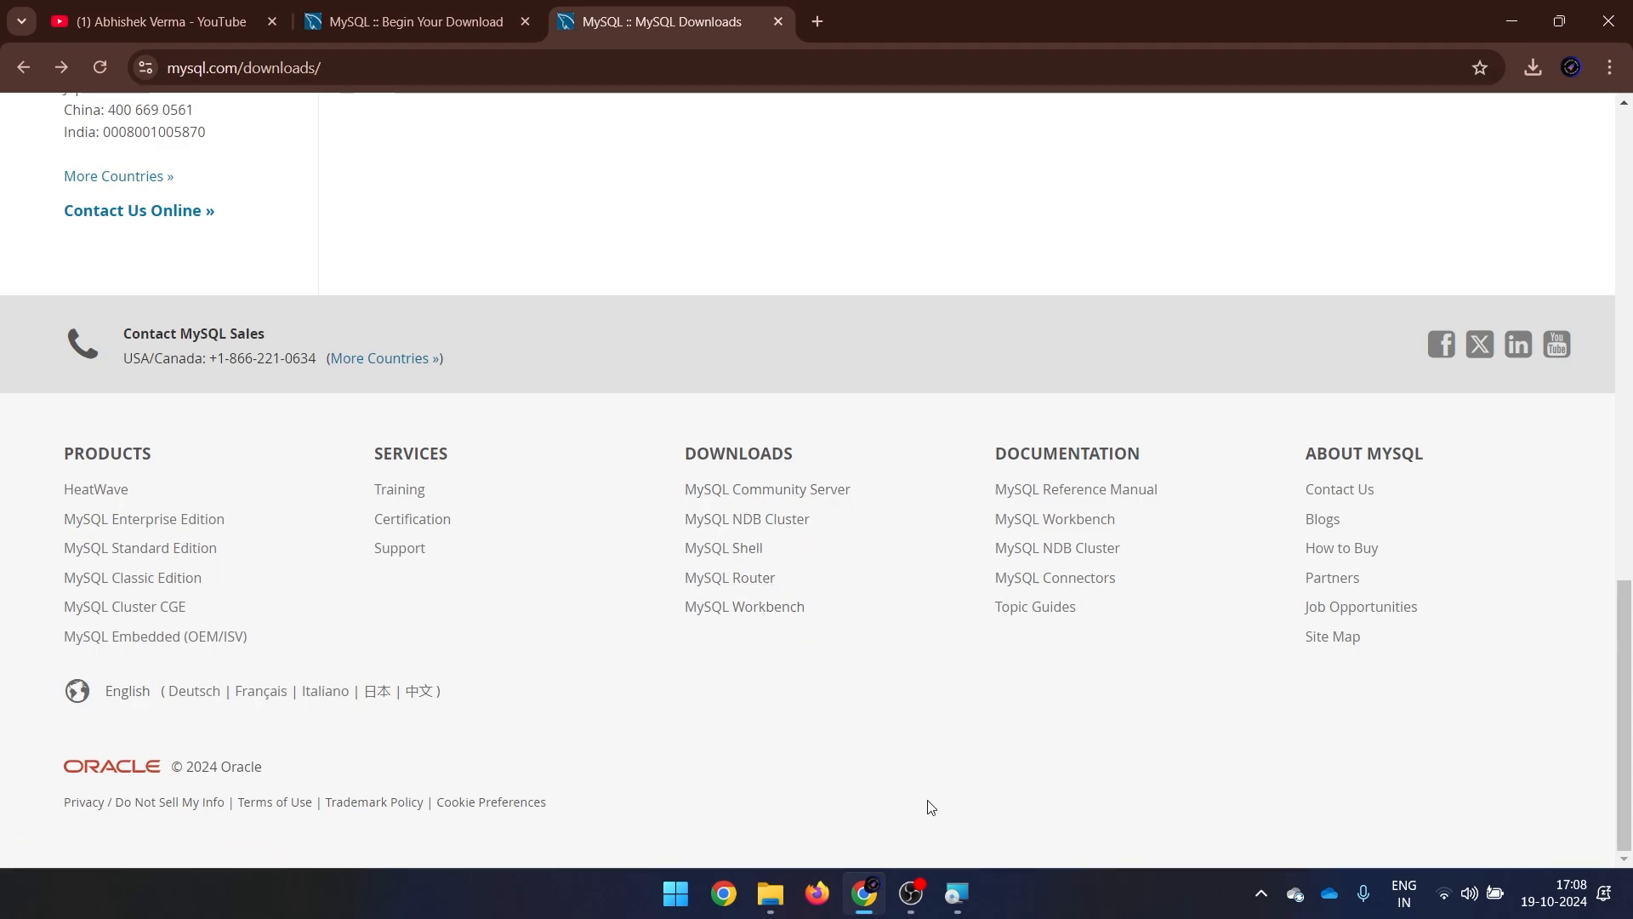
- Choose Custom setup, keeping default features and C:\Program Files\MySQL\MySQL Server 8.4\
click(957, 893)
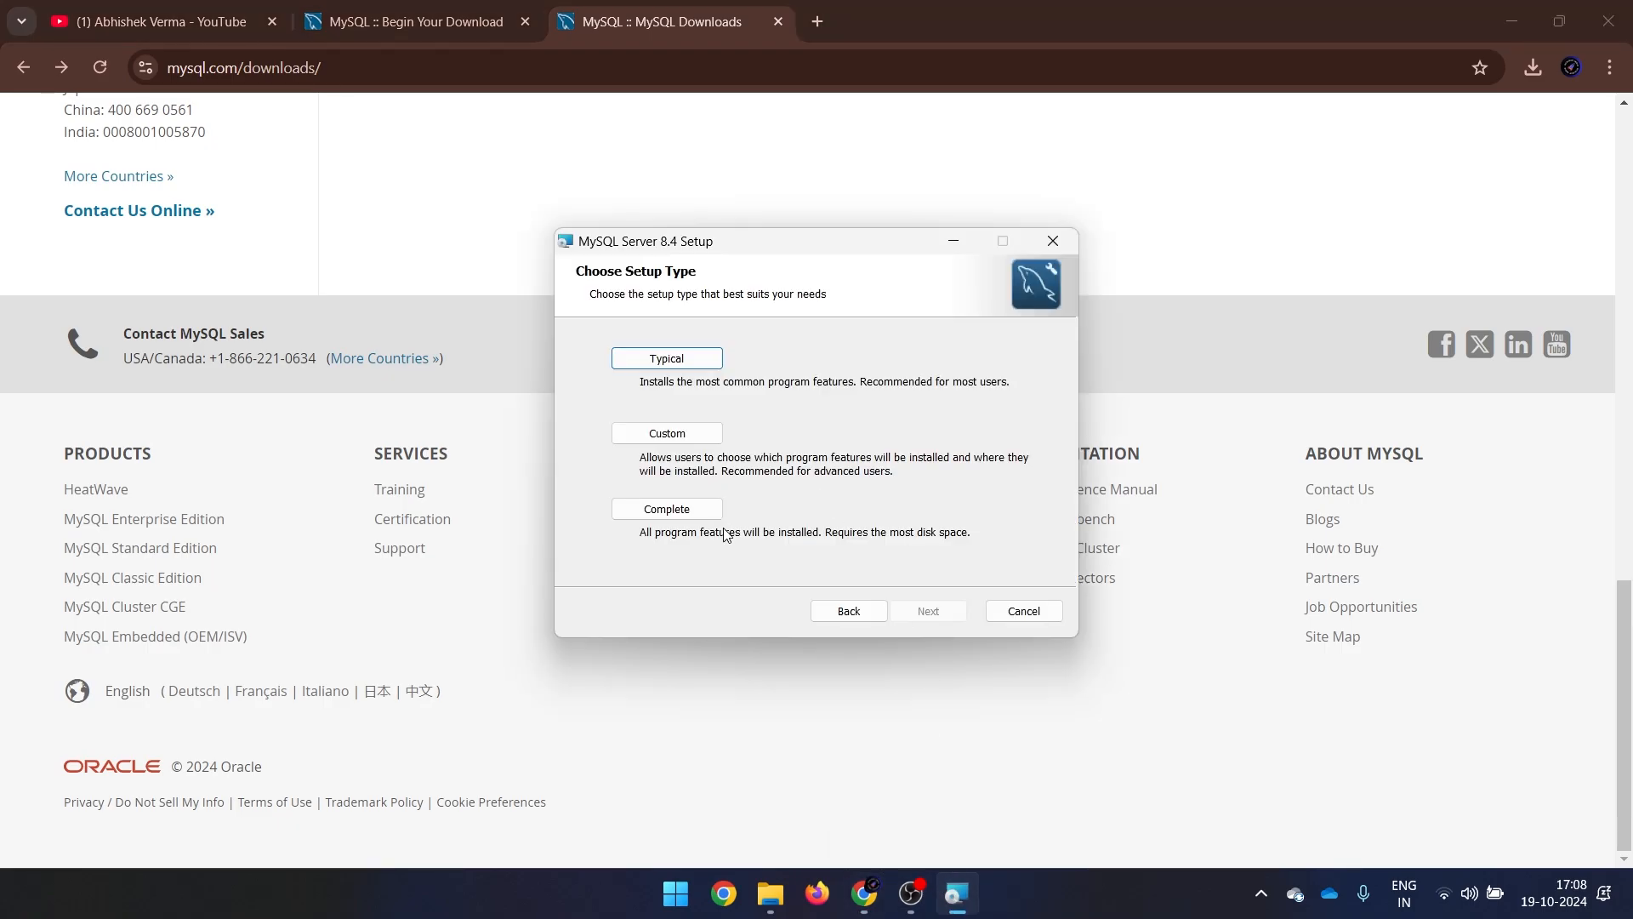
click(718, 696)
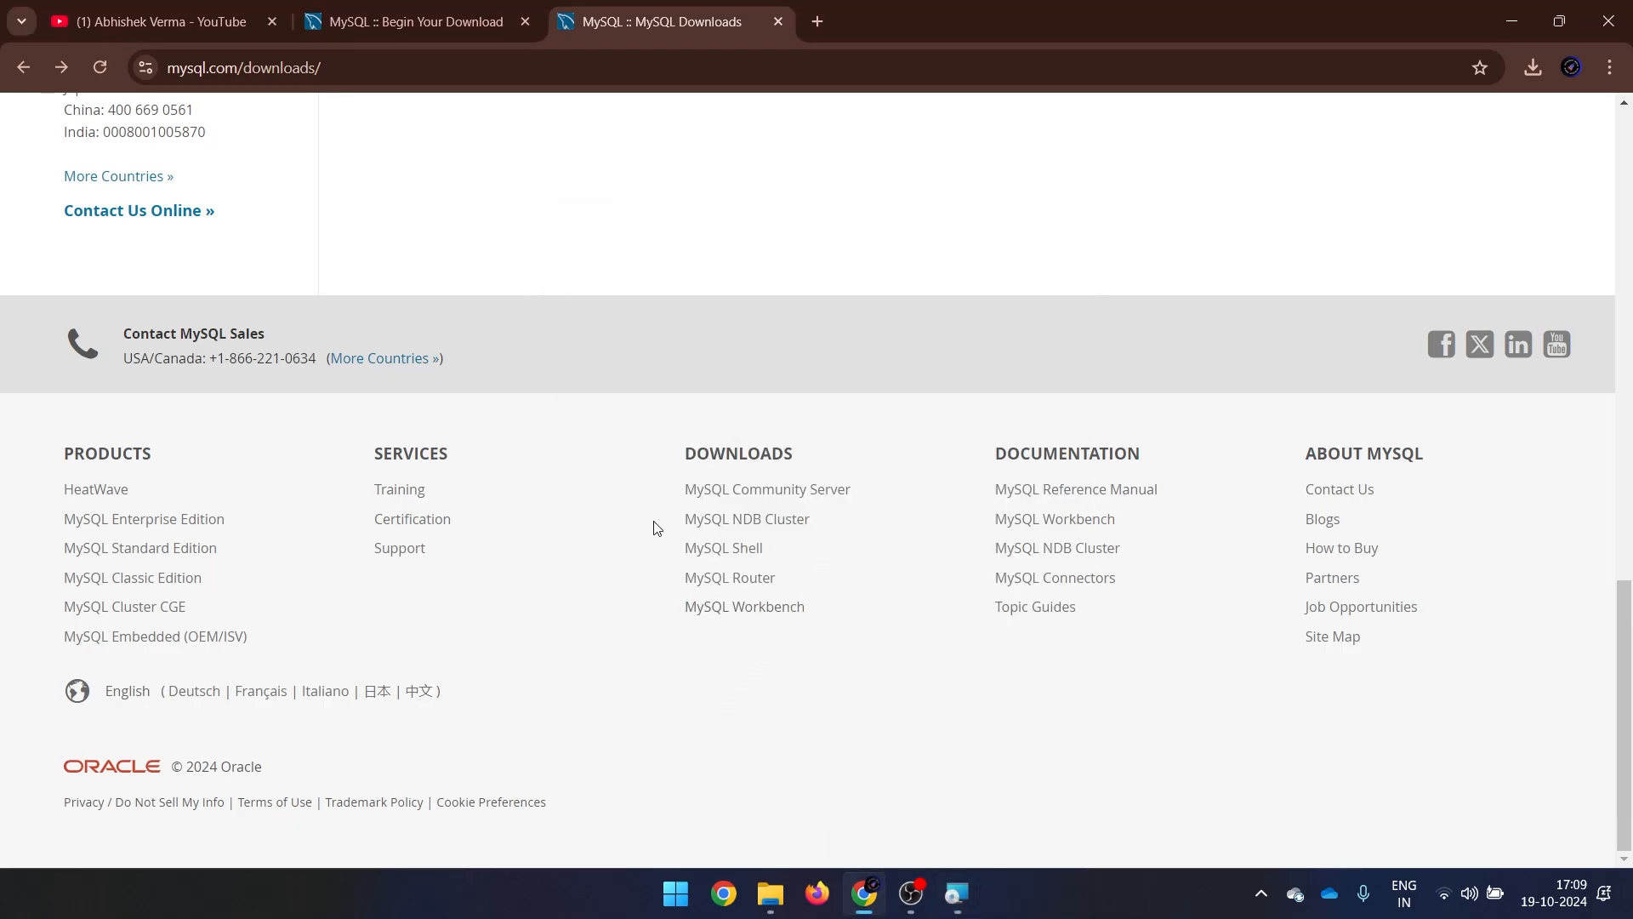
click(957, 893)
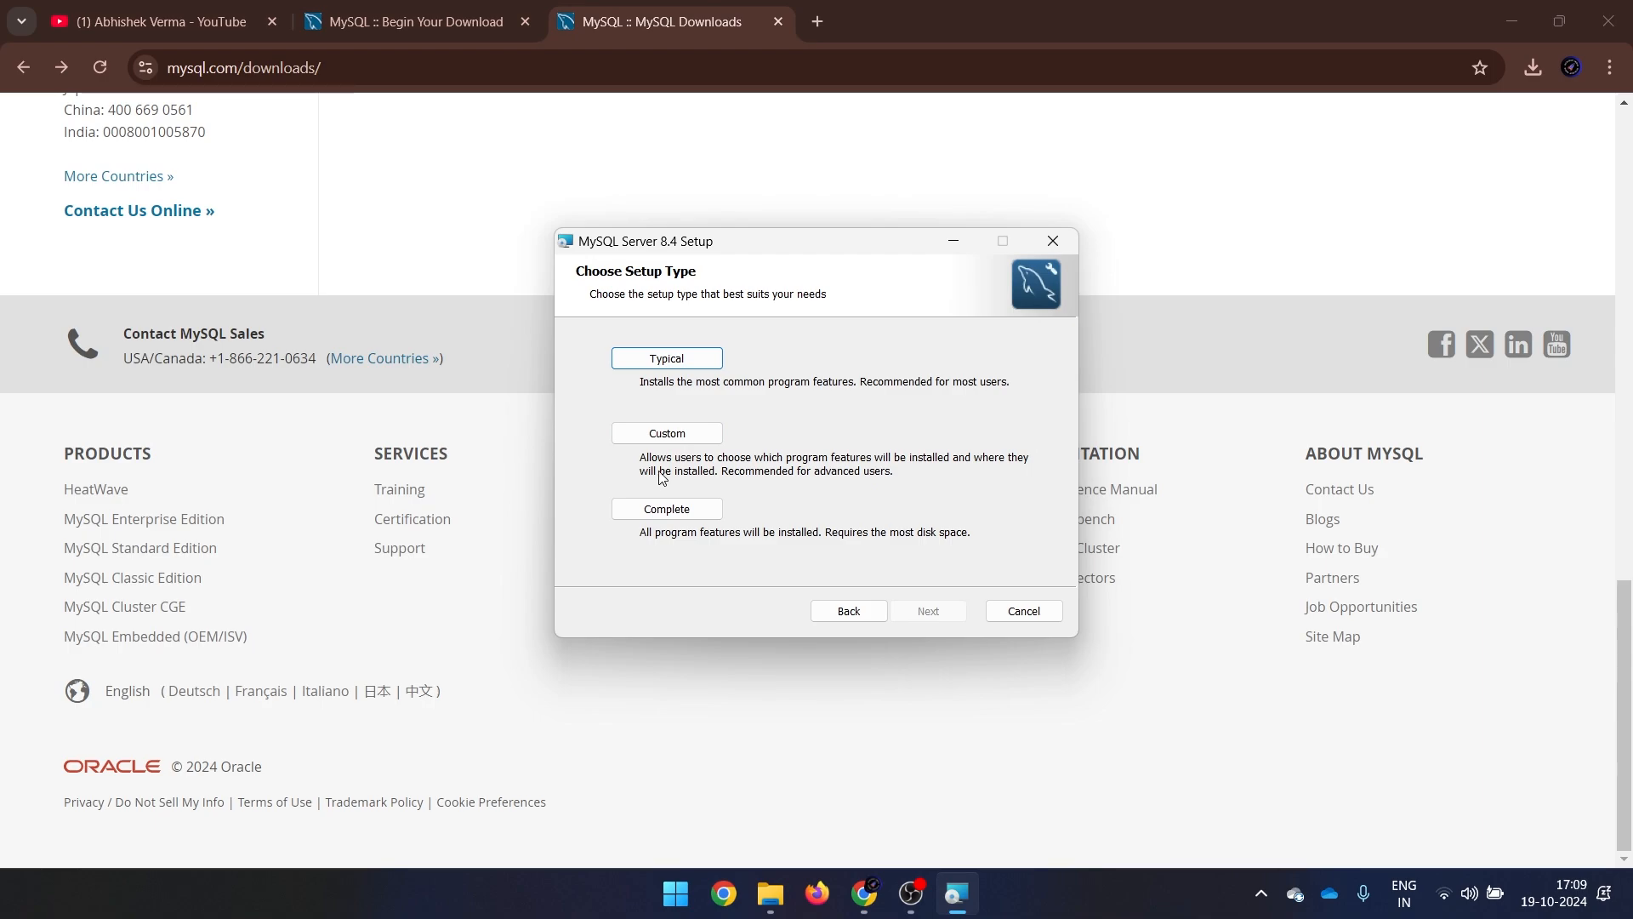
click(467, 393)
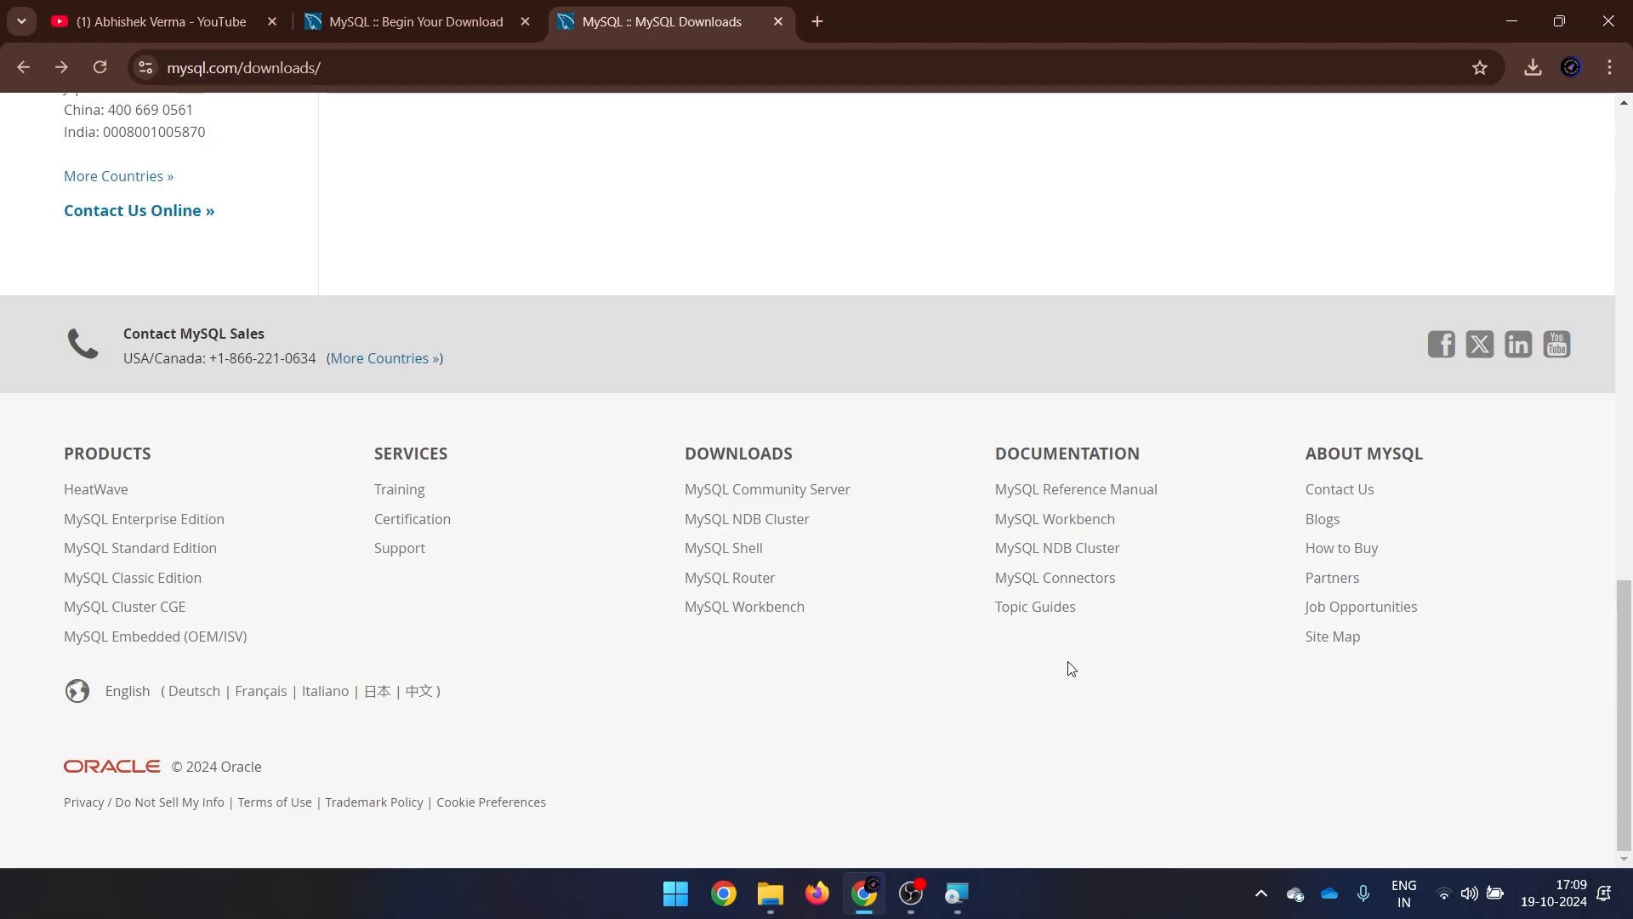
click(954, 889)
click(681, 432)
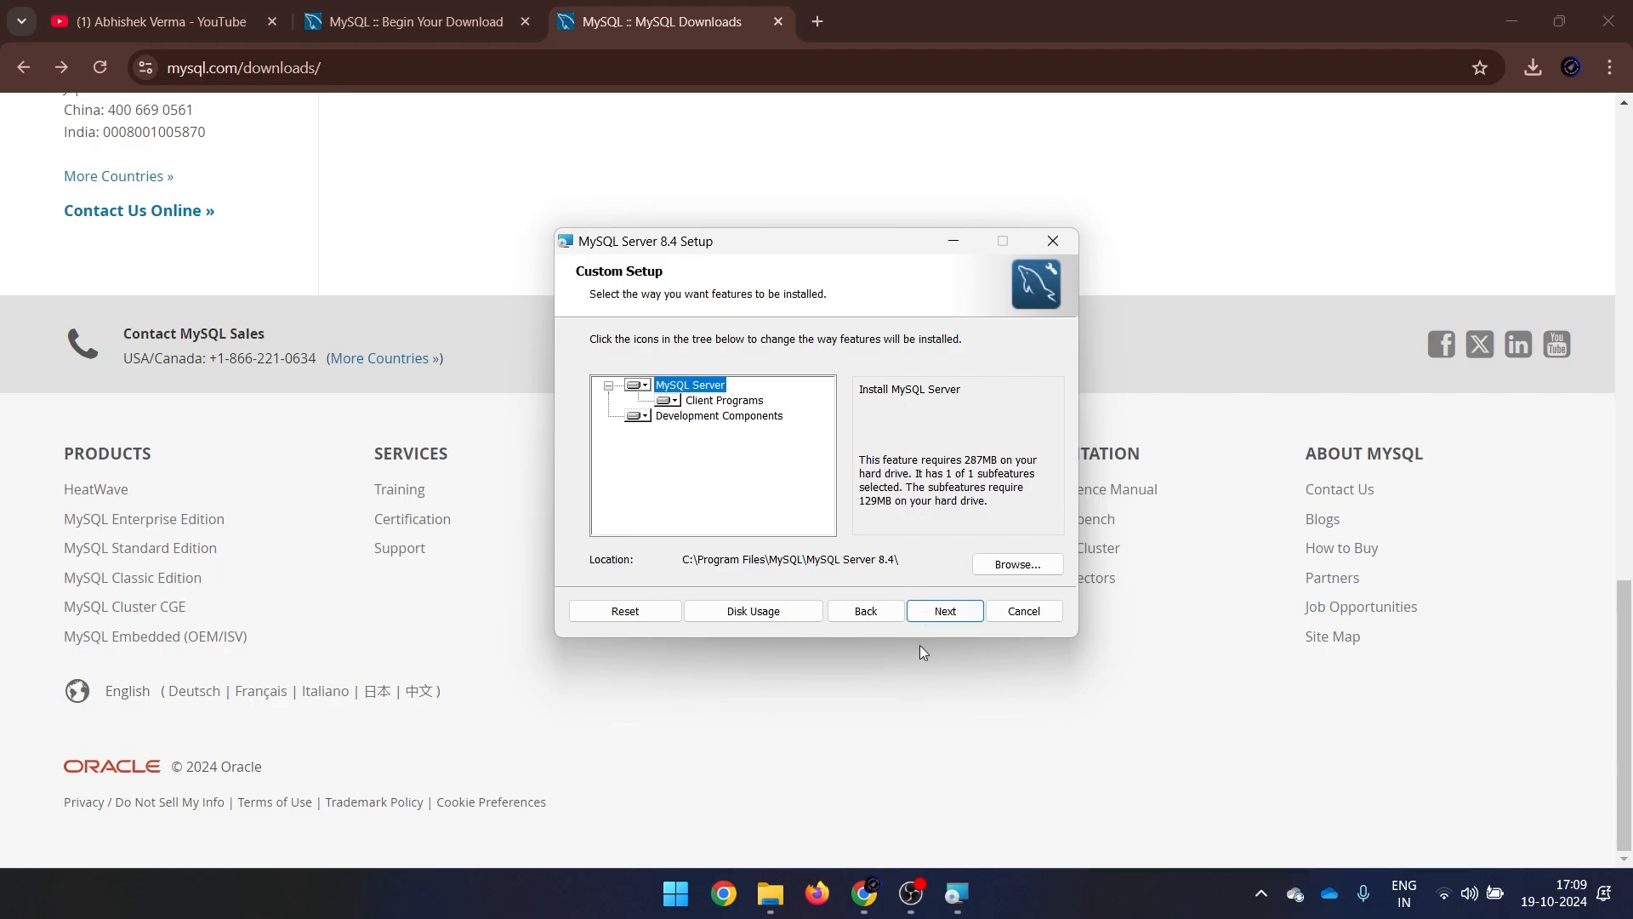
click(943, 619)
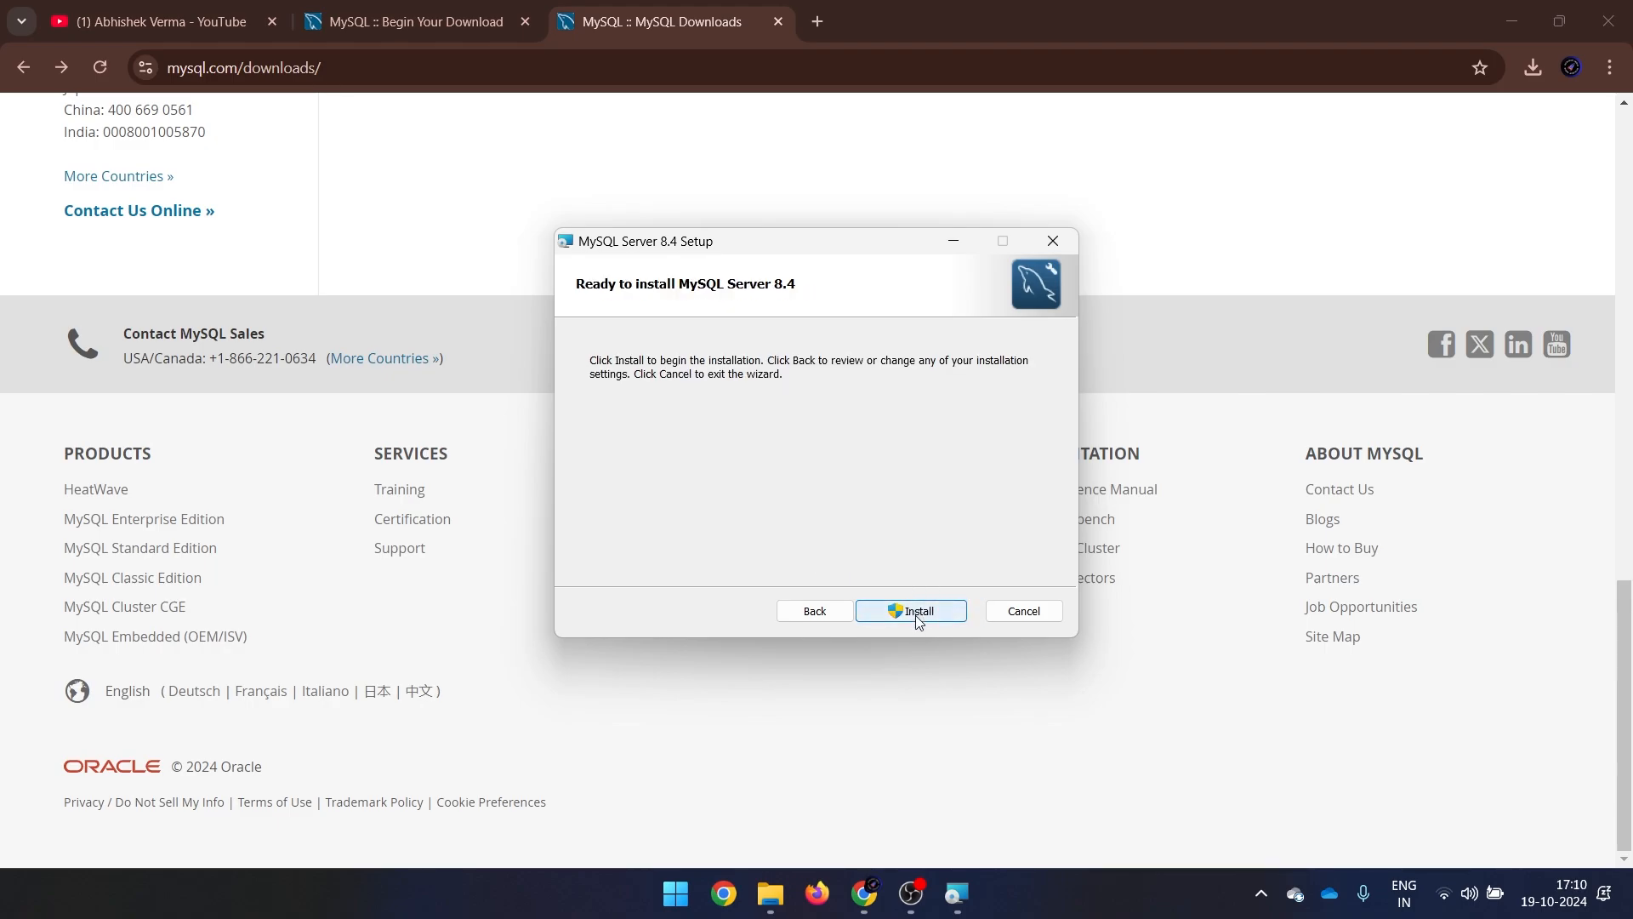
- Install MySQL Server 8.4 and finish with 'Run MySQL Configurator' left checked
click(916, 613)
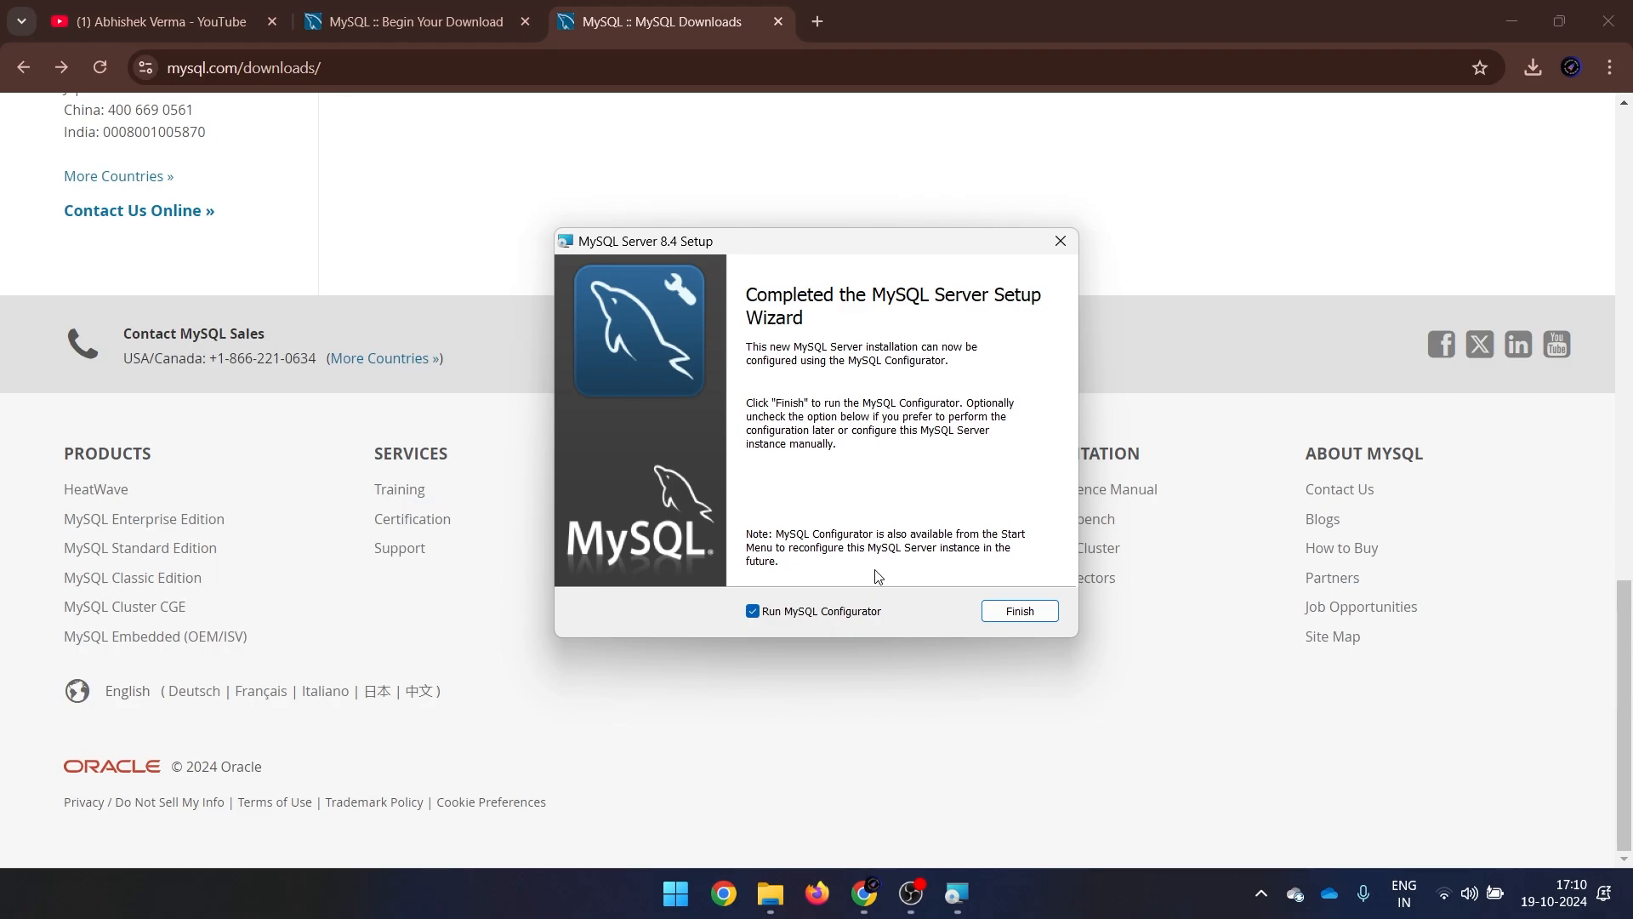
click(1020, 613)
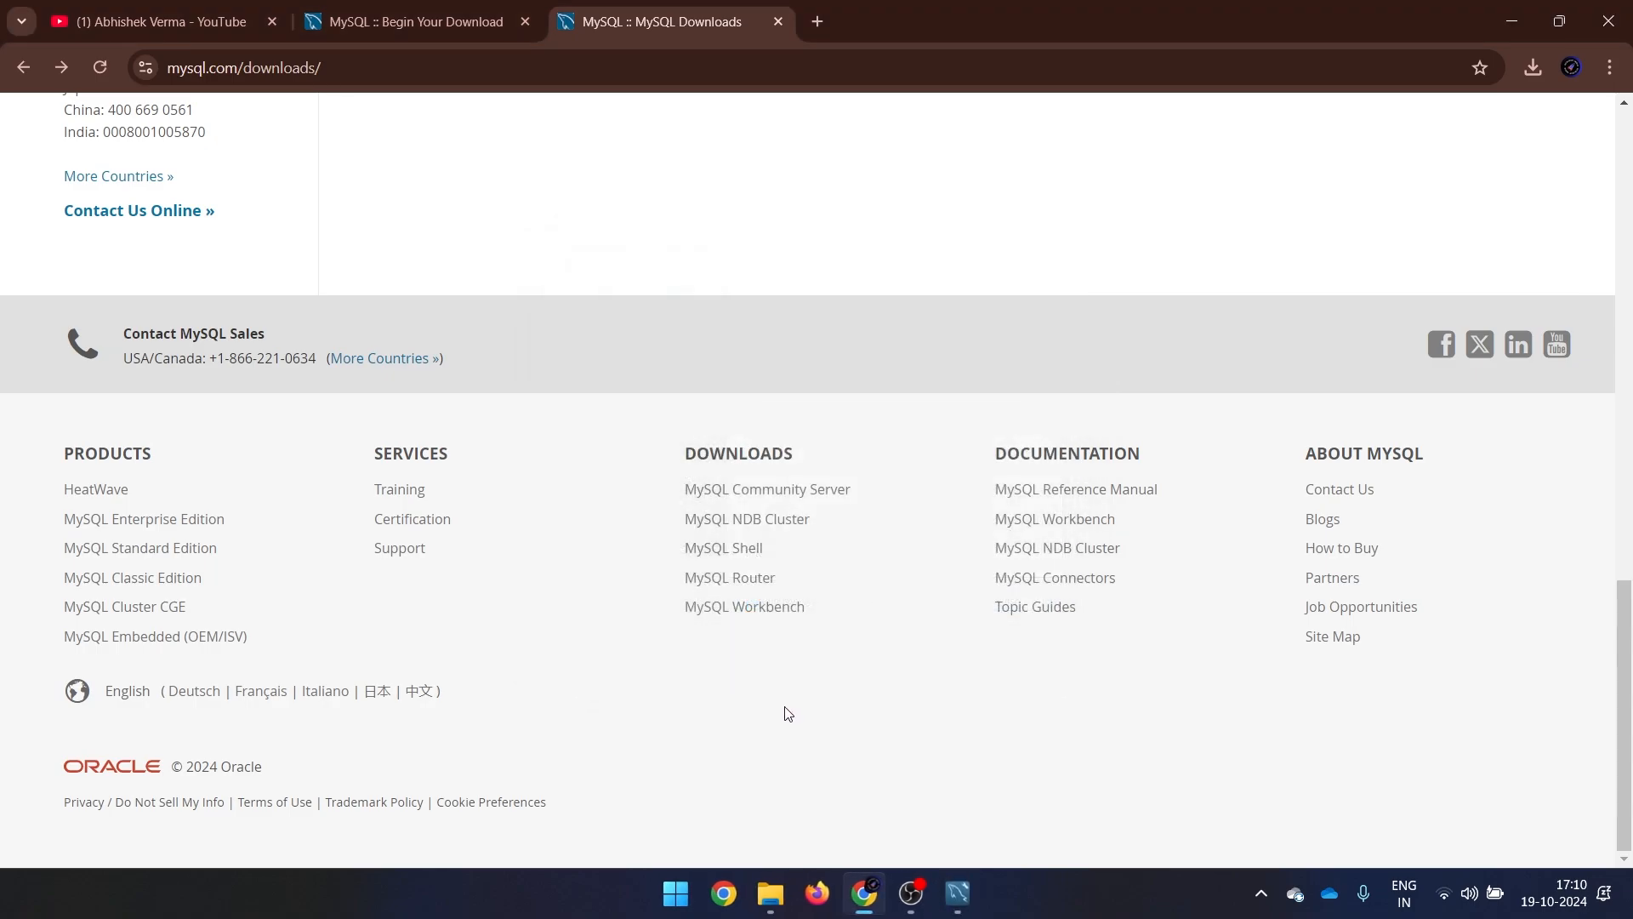
- Bring MySQL Configurator forward and advance from Welcome to the Data Directory page
click(966, 892)
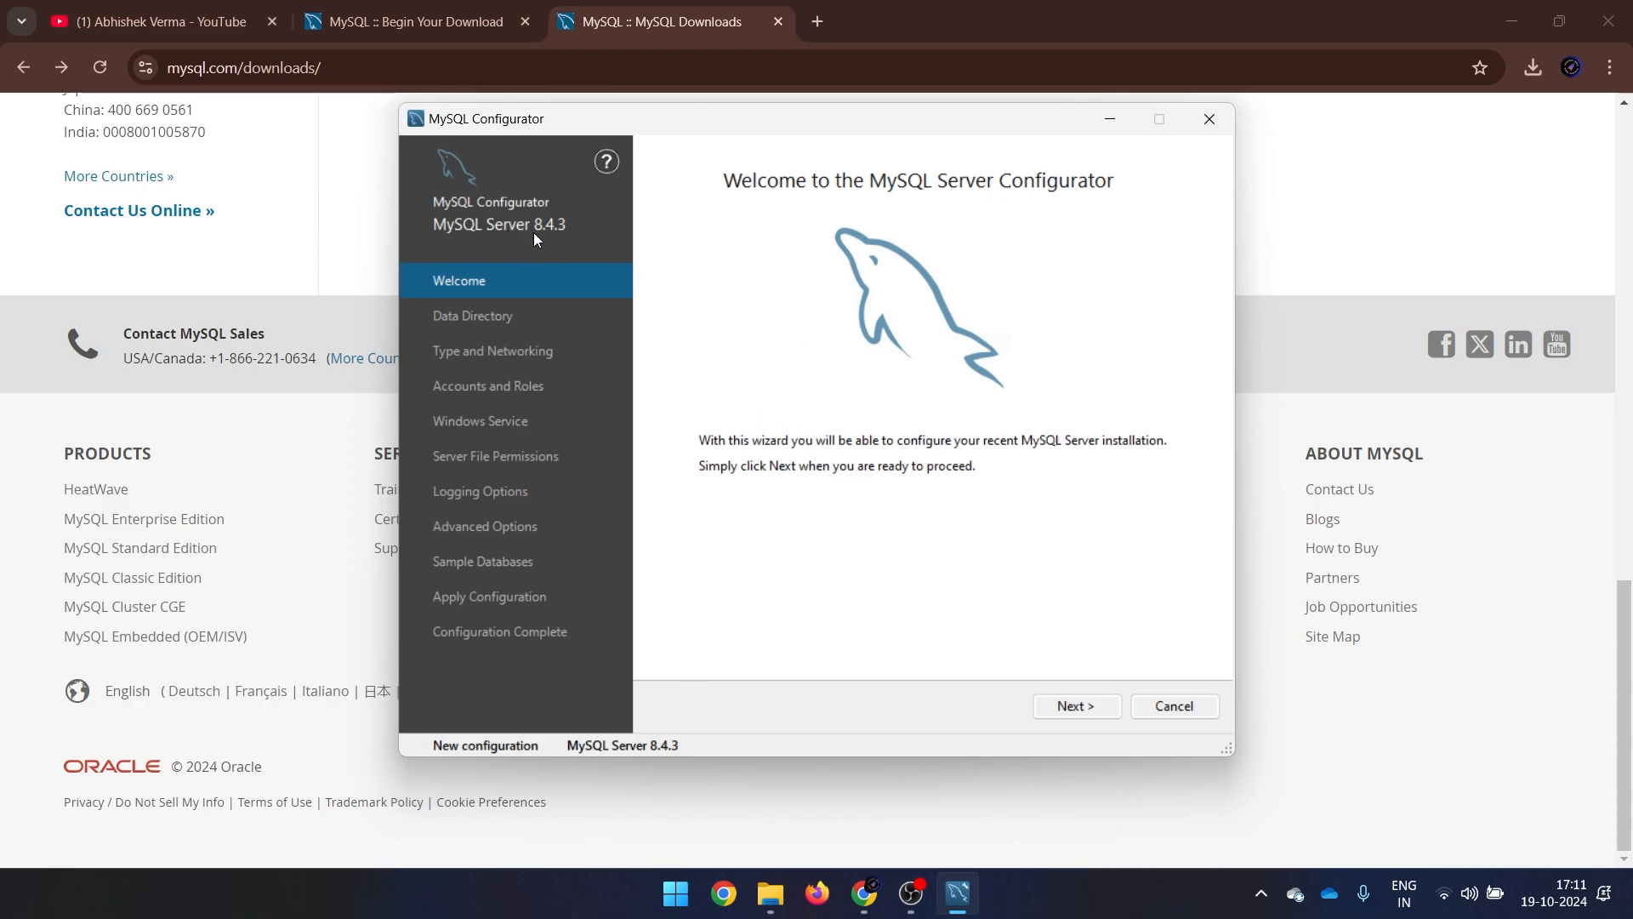
click(1077, 706)
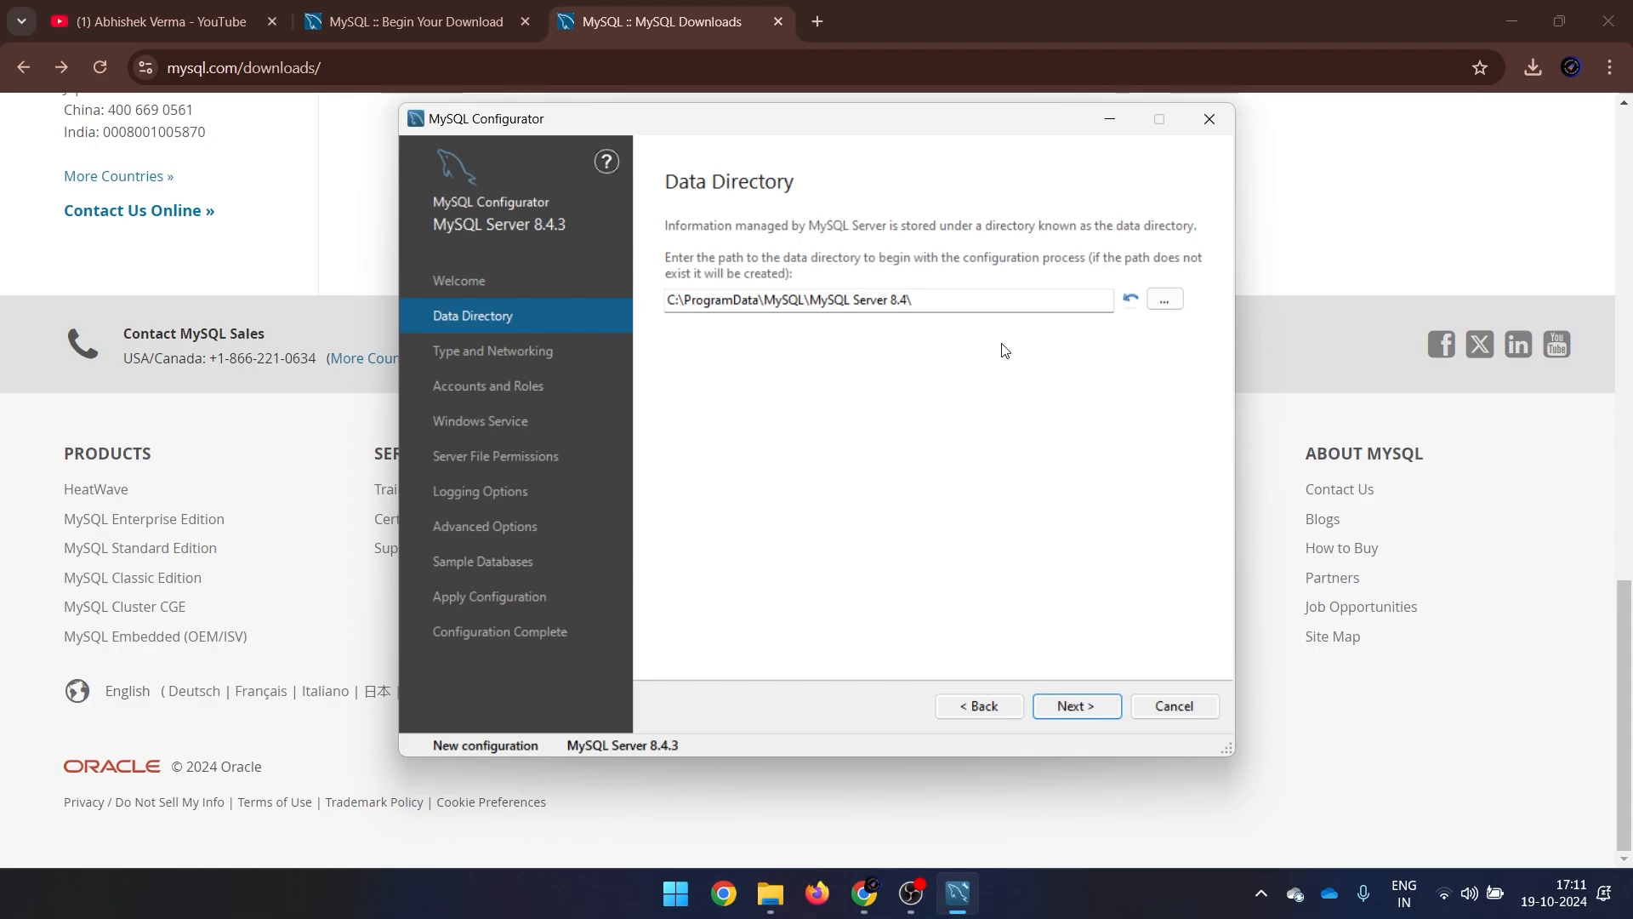
- Keep the default data directory and Development Computer type with TCP/IP port 3306 and X Protocol 33060
click(1080, 710)
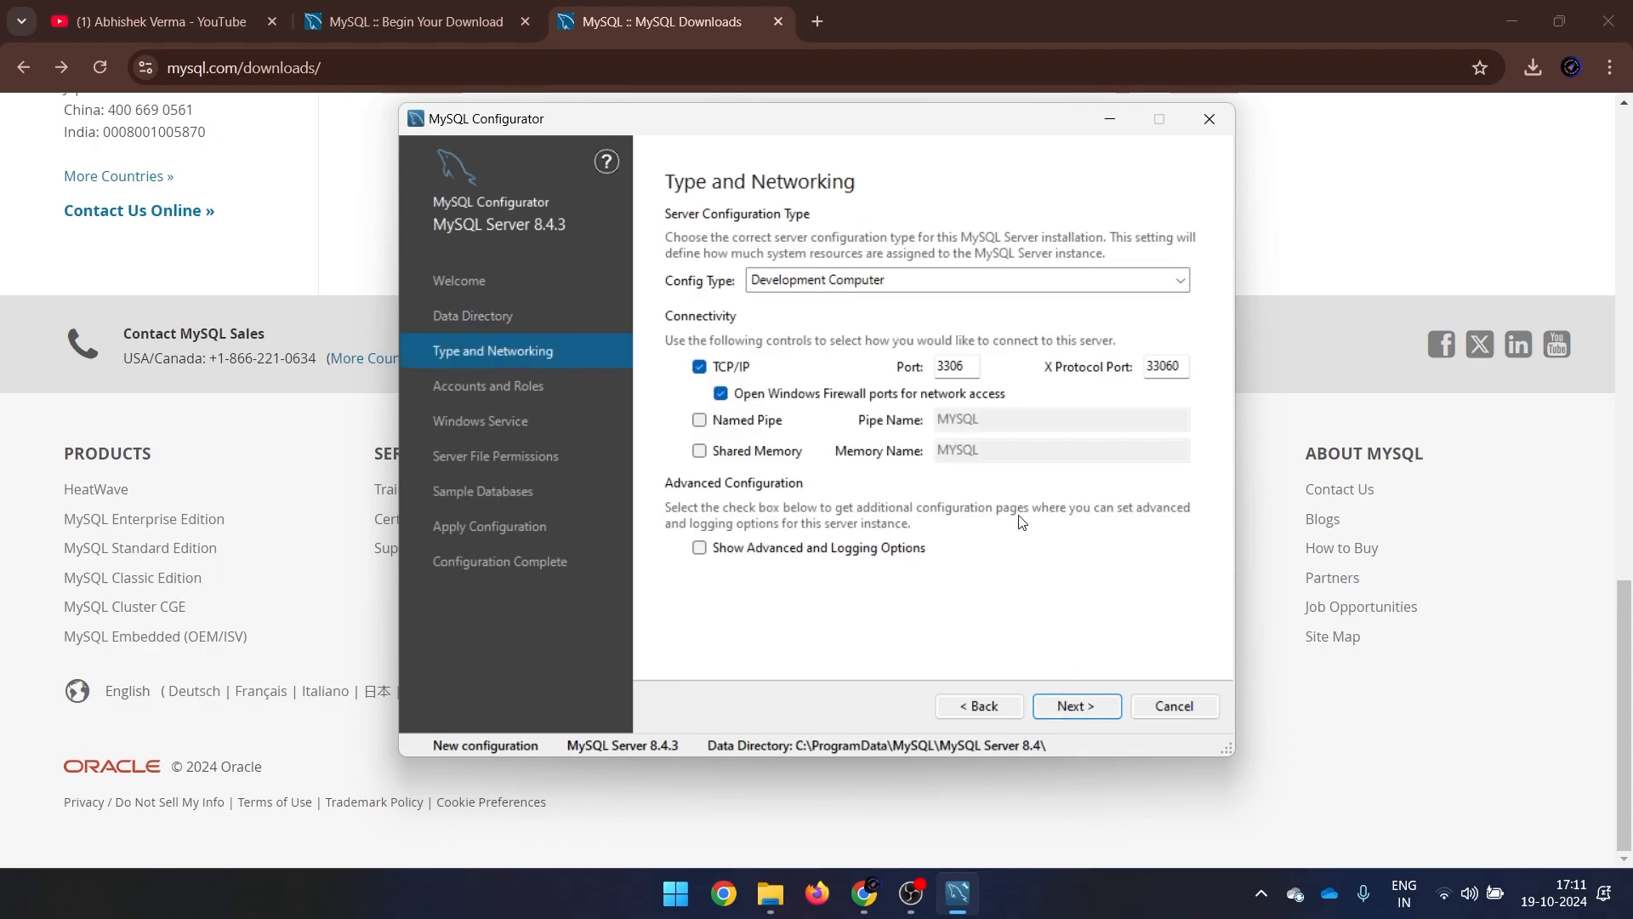
click(1071, 279)
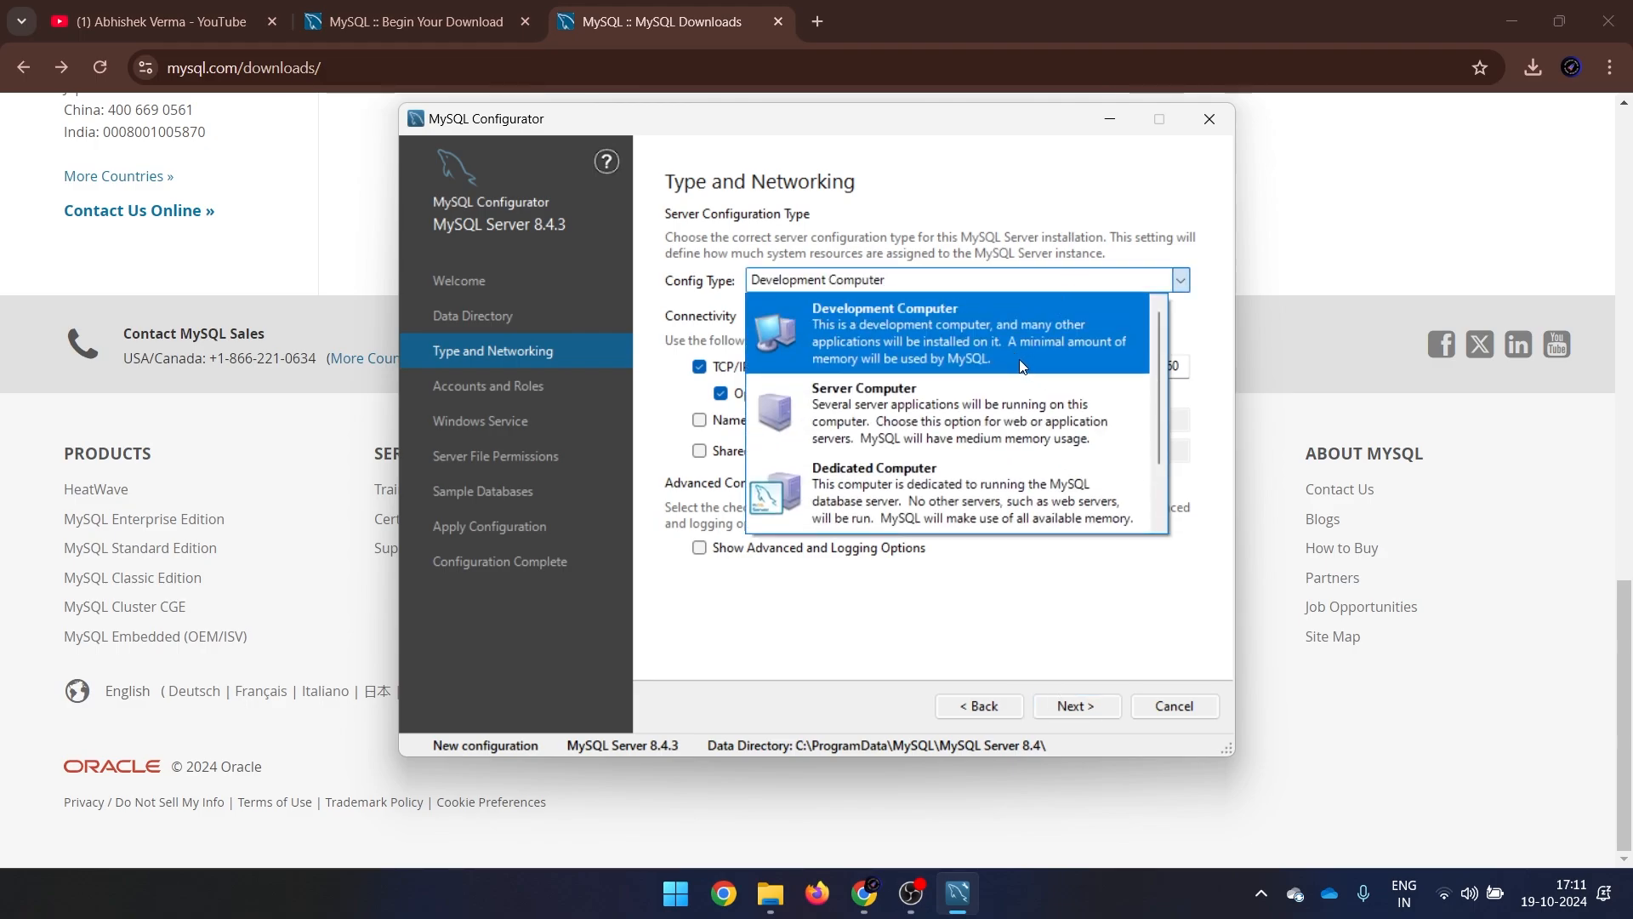
scroll(1019, 361, down, 1)
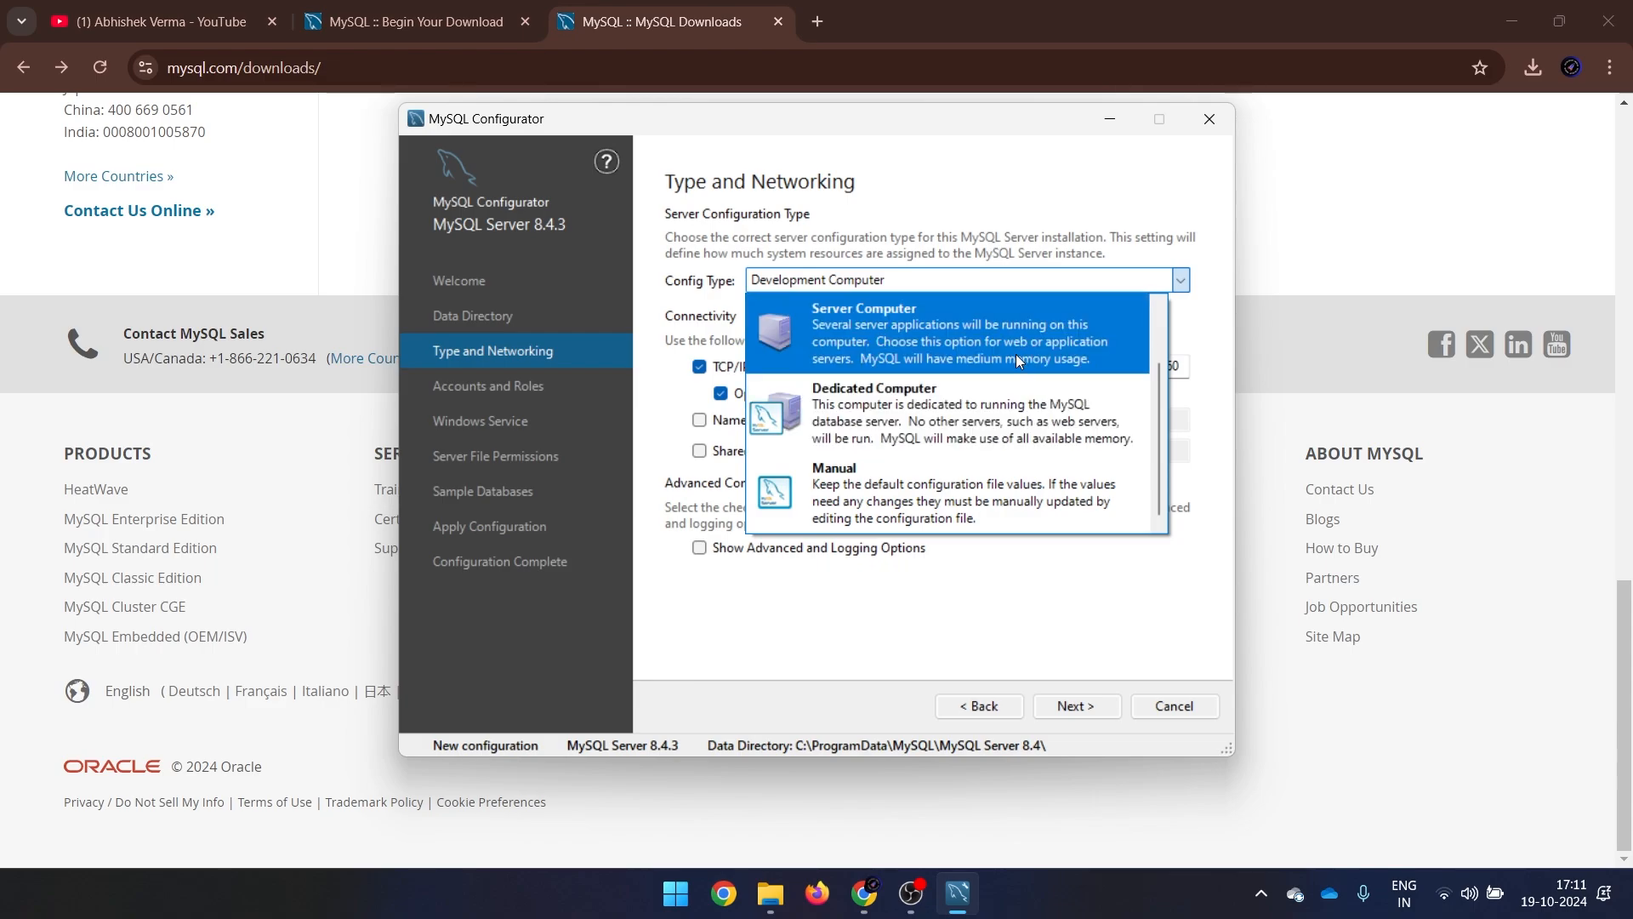
click(716, 297)
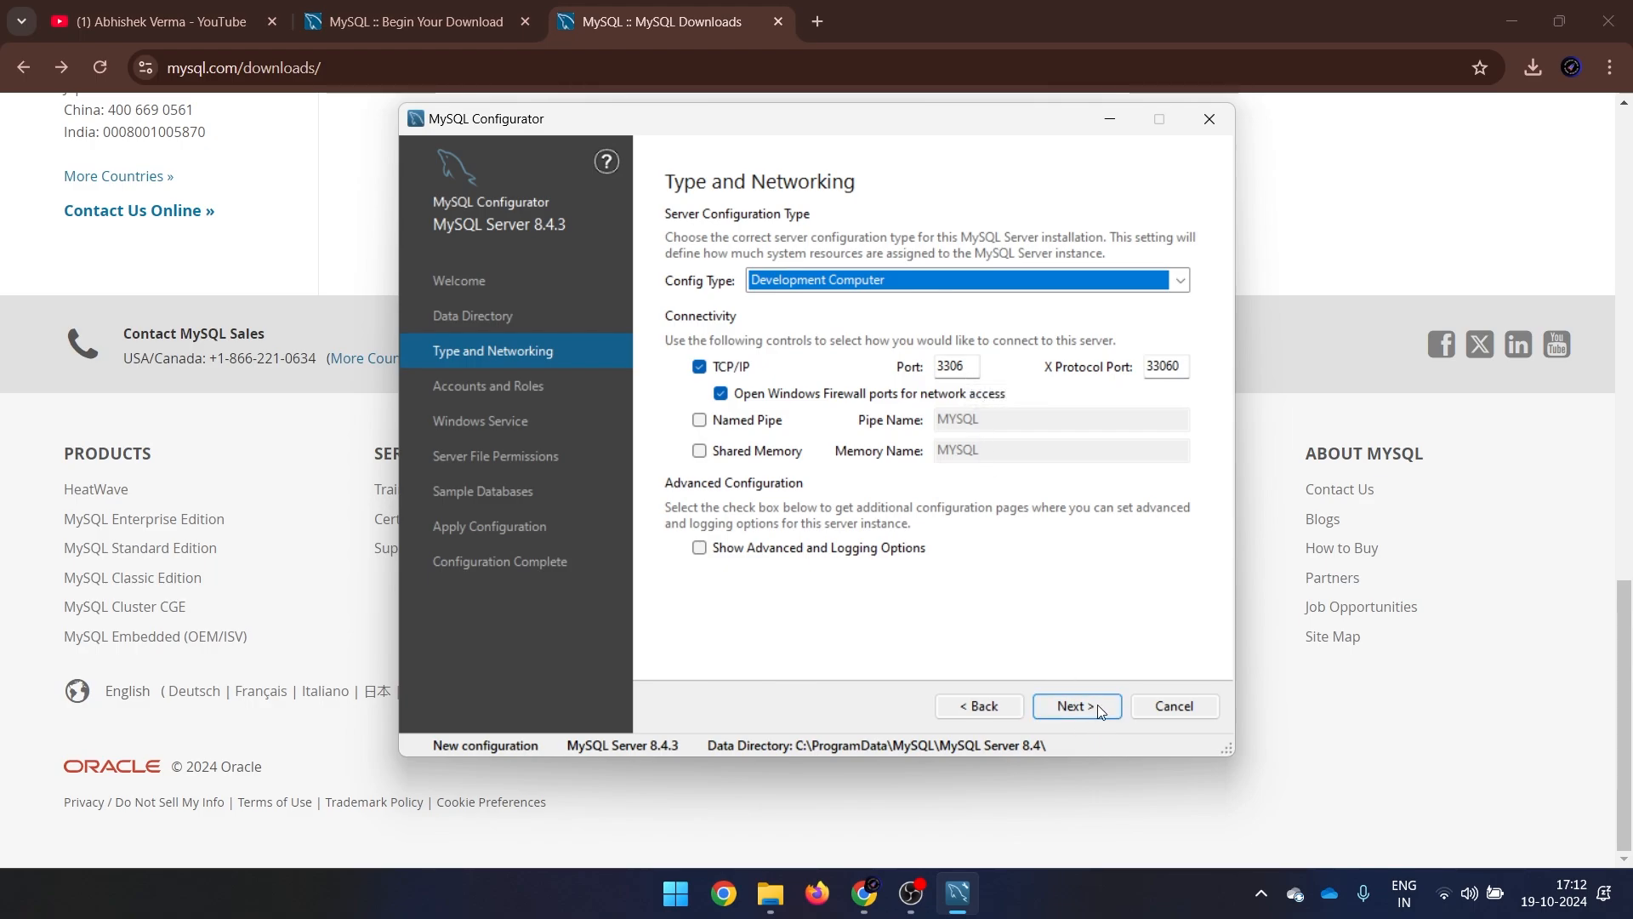
click(1075, 707)
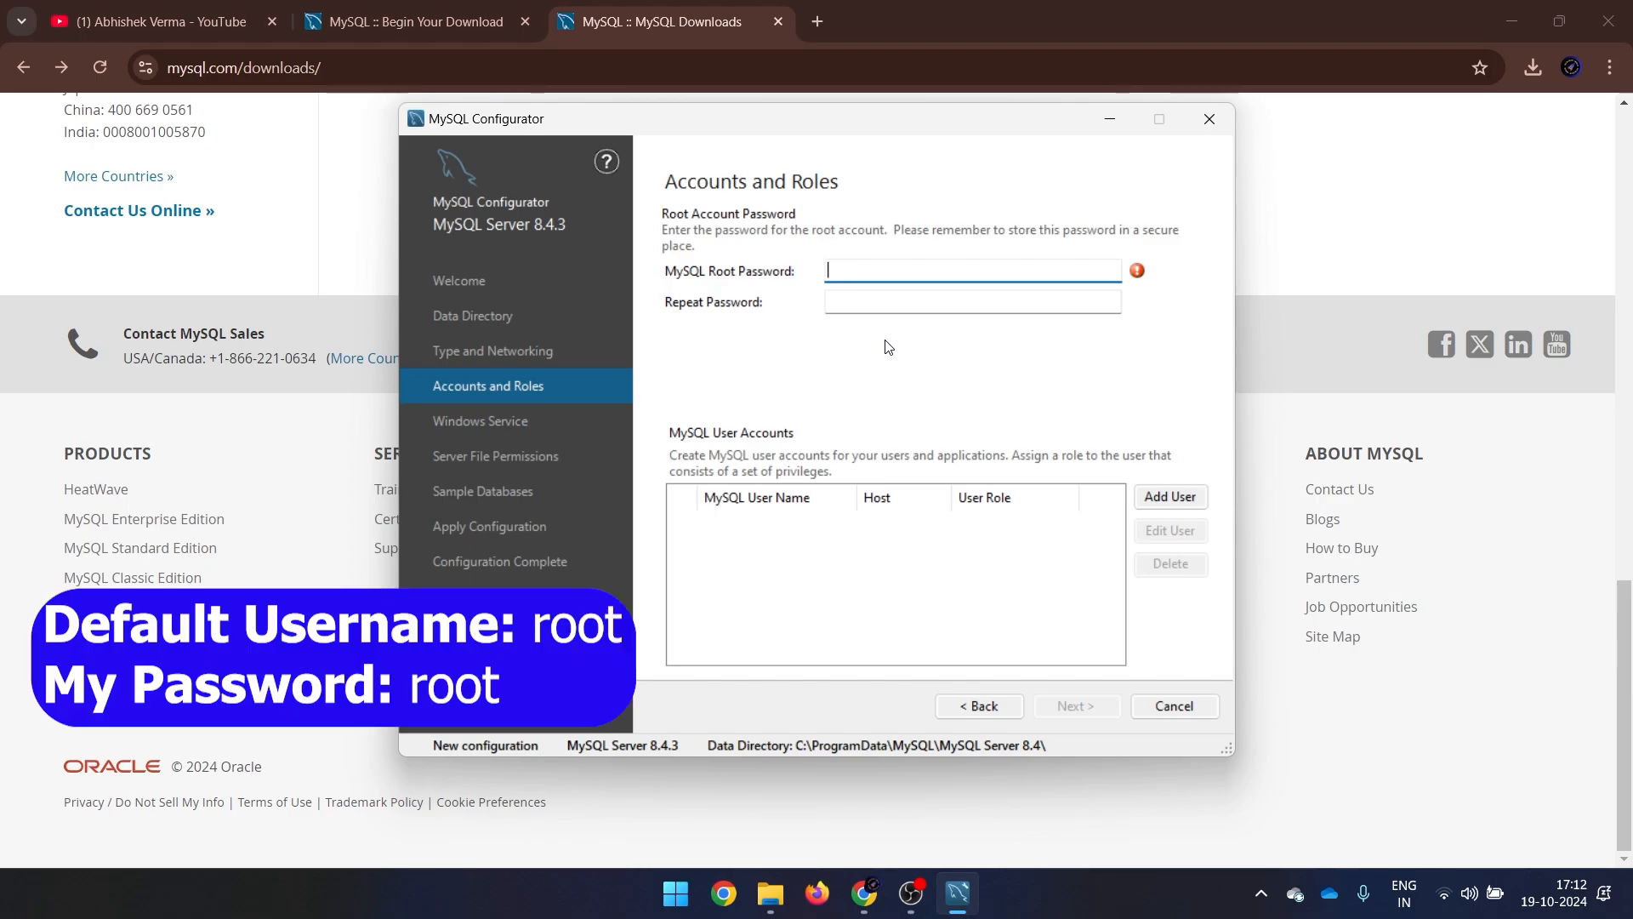
- Enter the root account password in both password fields and proceed to Windows Service
text(root)
click(882, 304)
text(root)
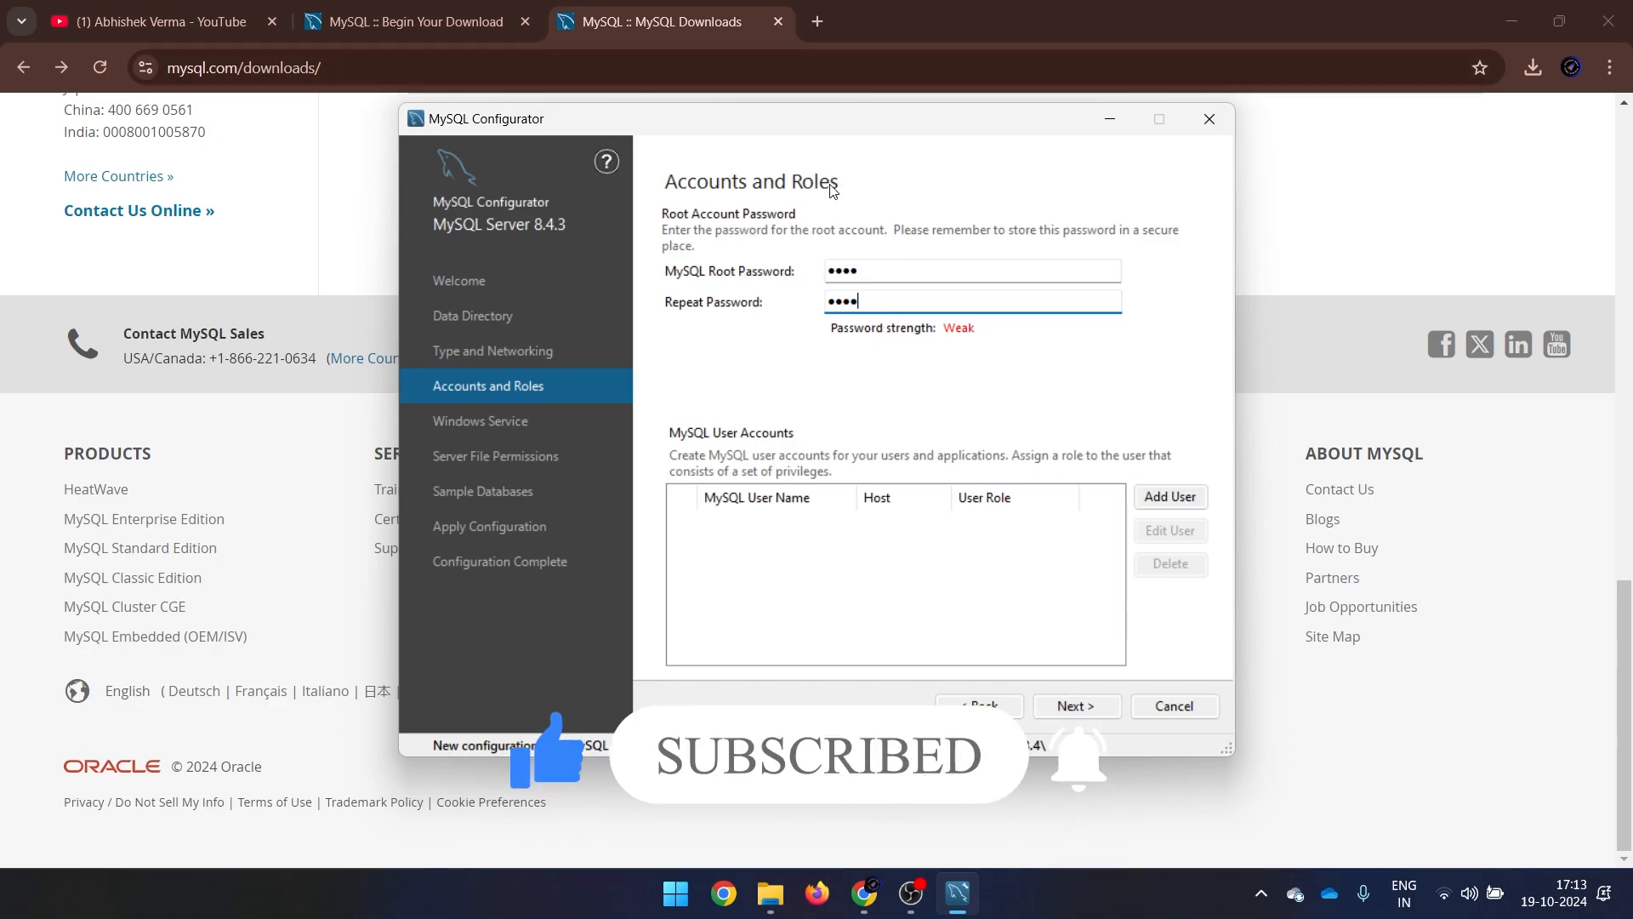
click(1085, 706)
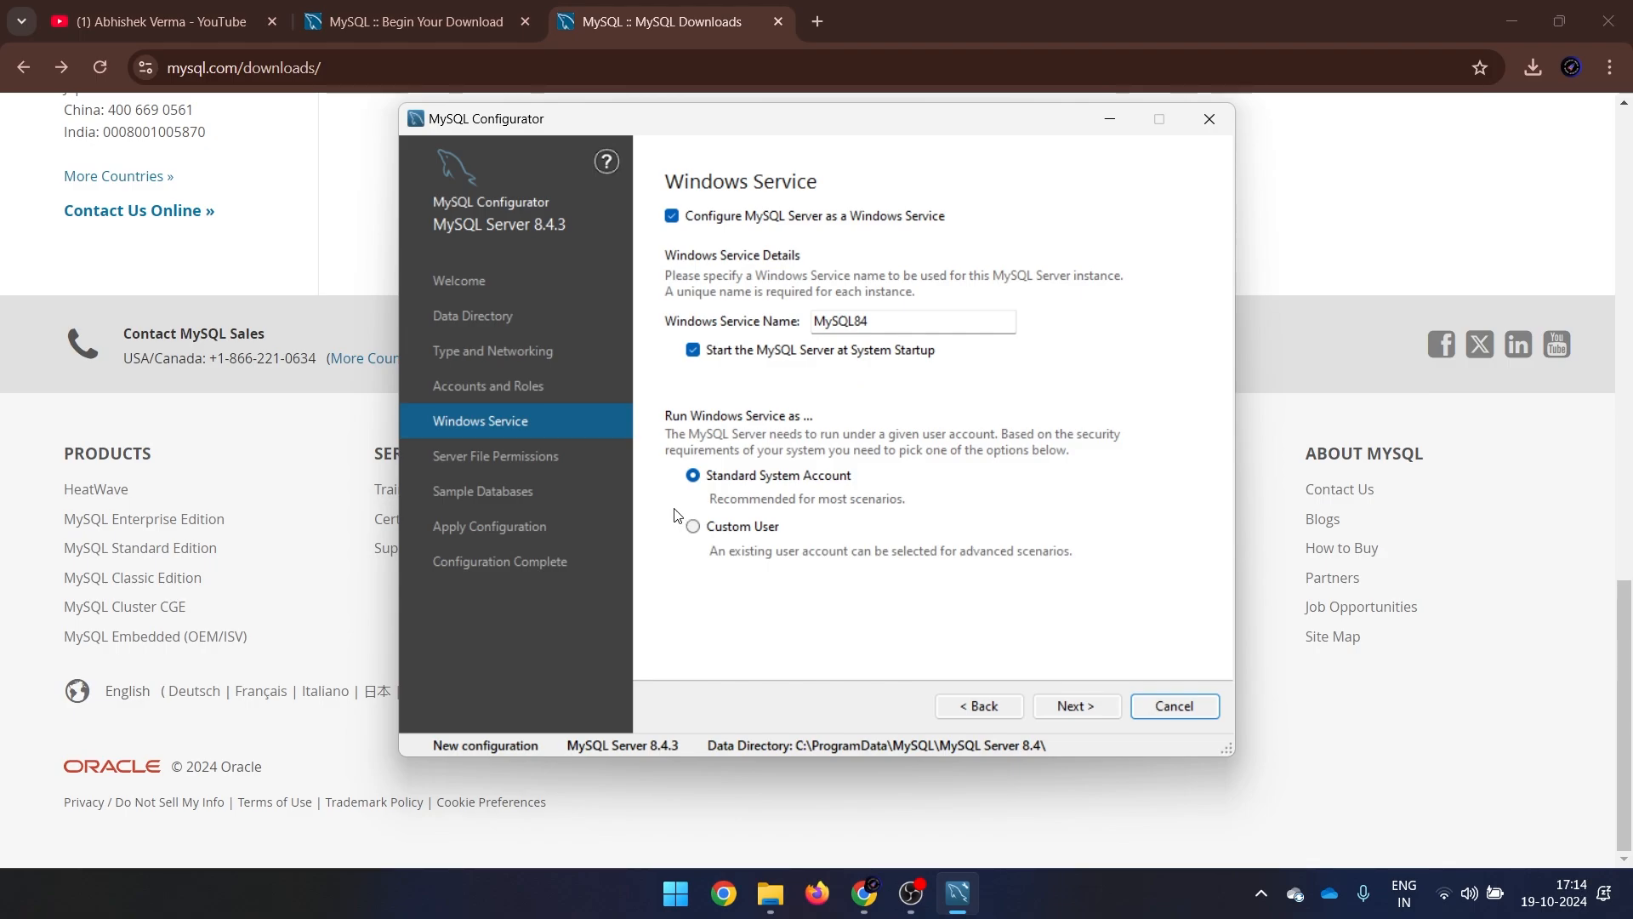
- Accept the default MySQL84 Windows service and server file permission settings
click(1084, 712)
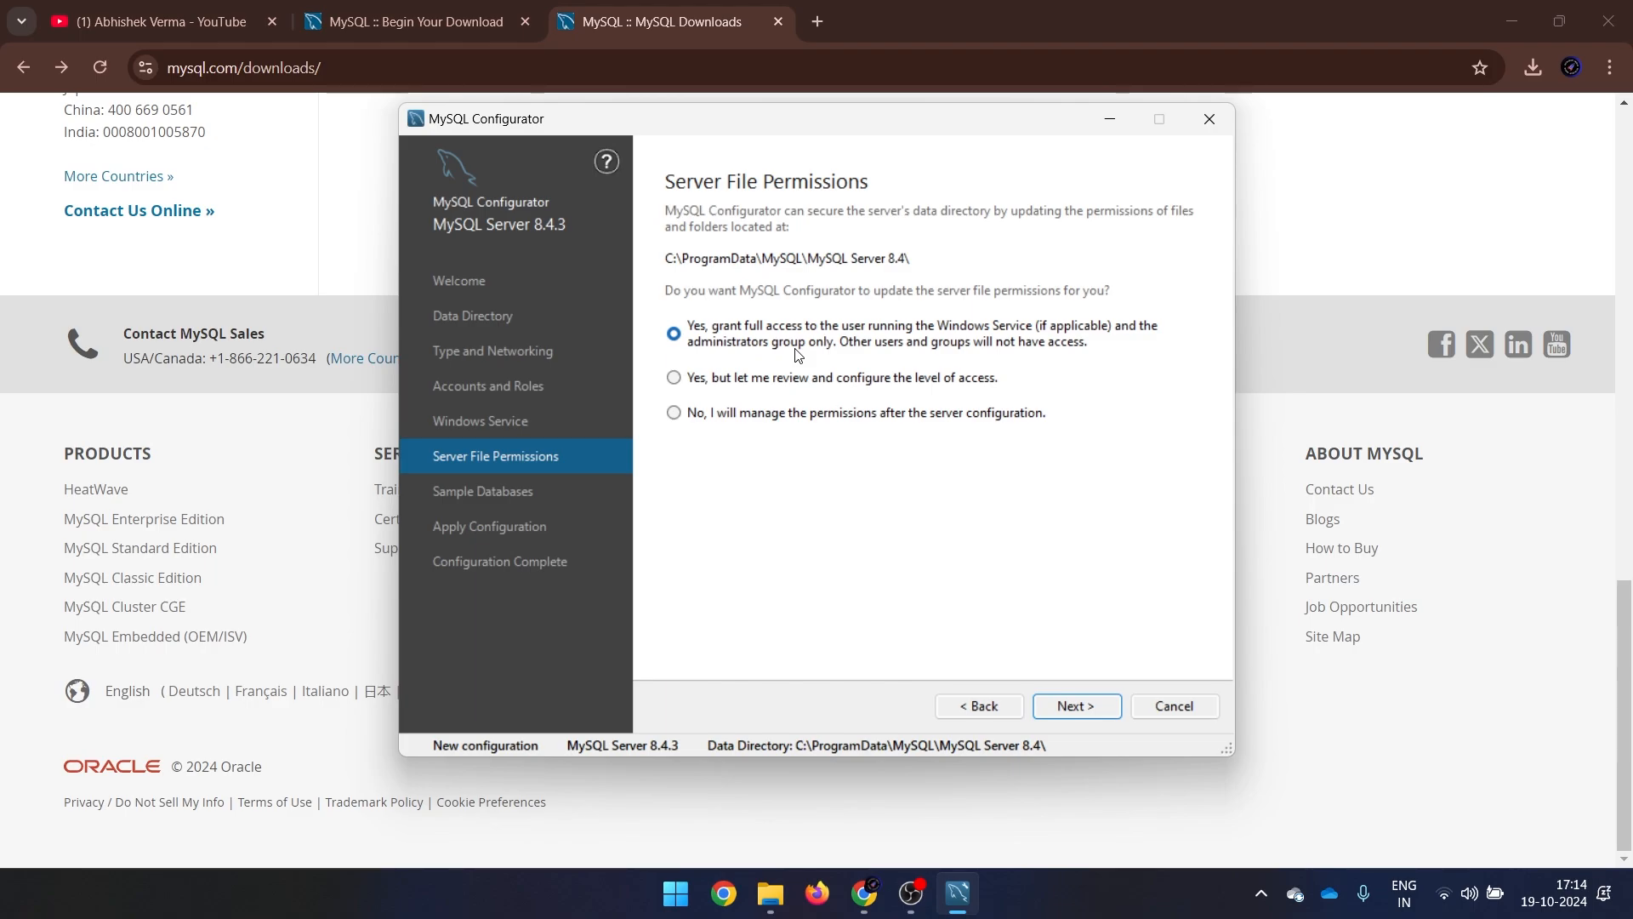
click(1085, 705)
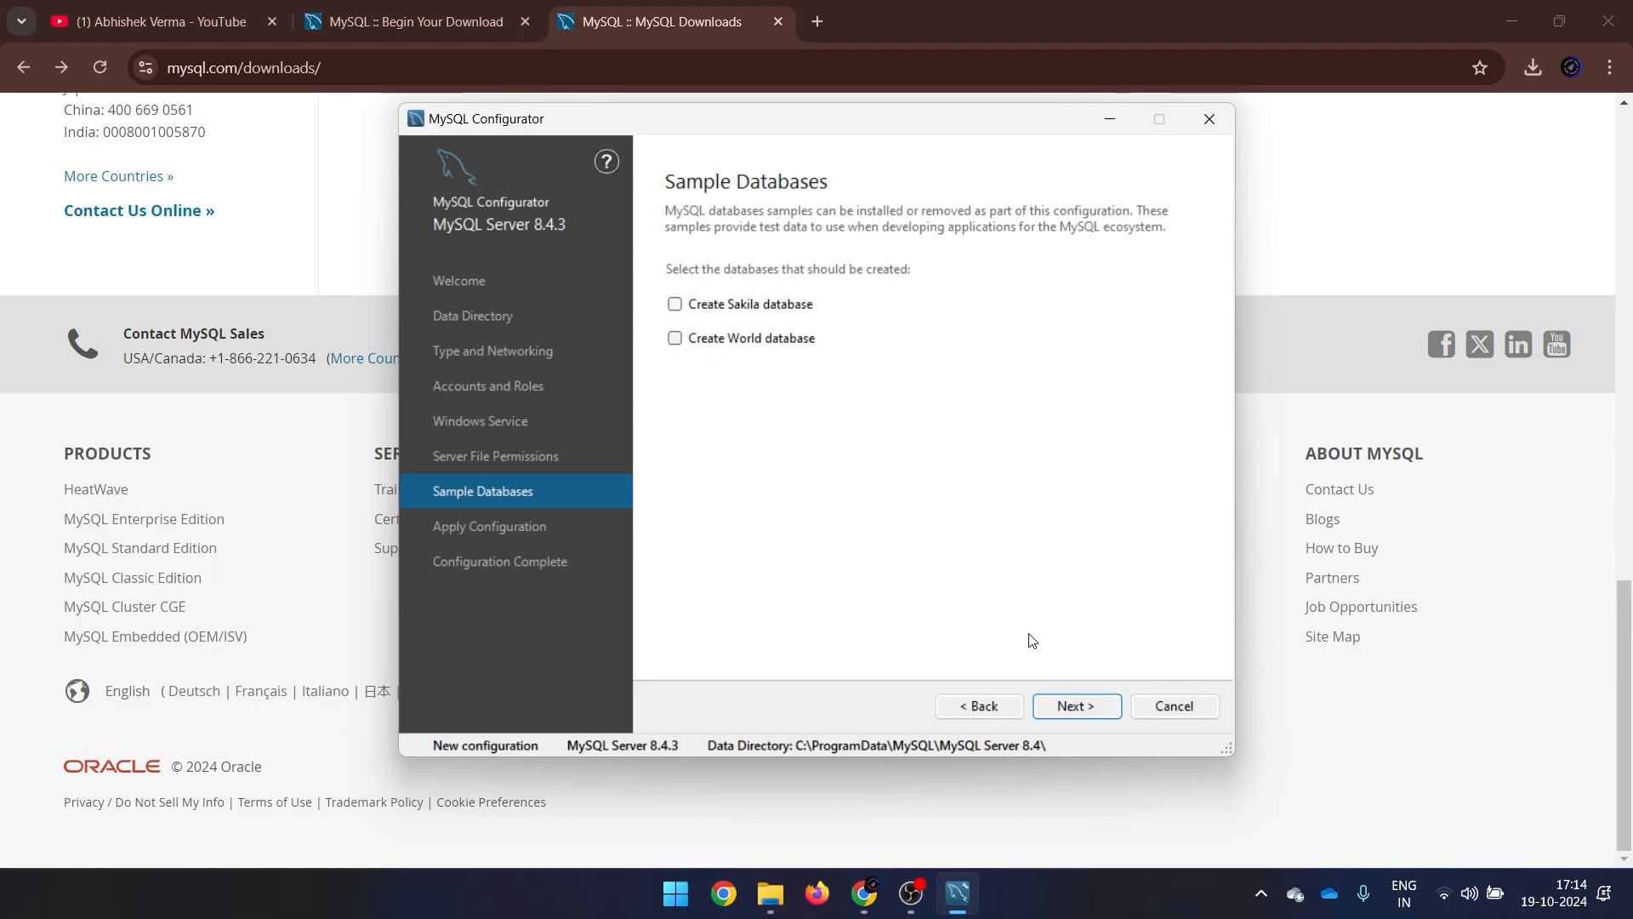
- Skip sample databases and execute the MySQL Server 8.4.3 configuration until every step completes
click(1100, 707)
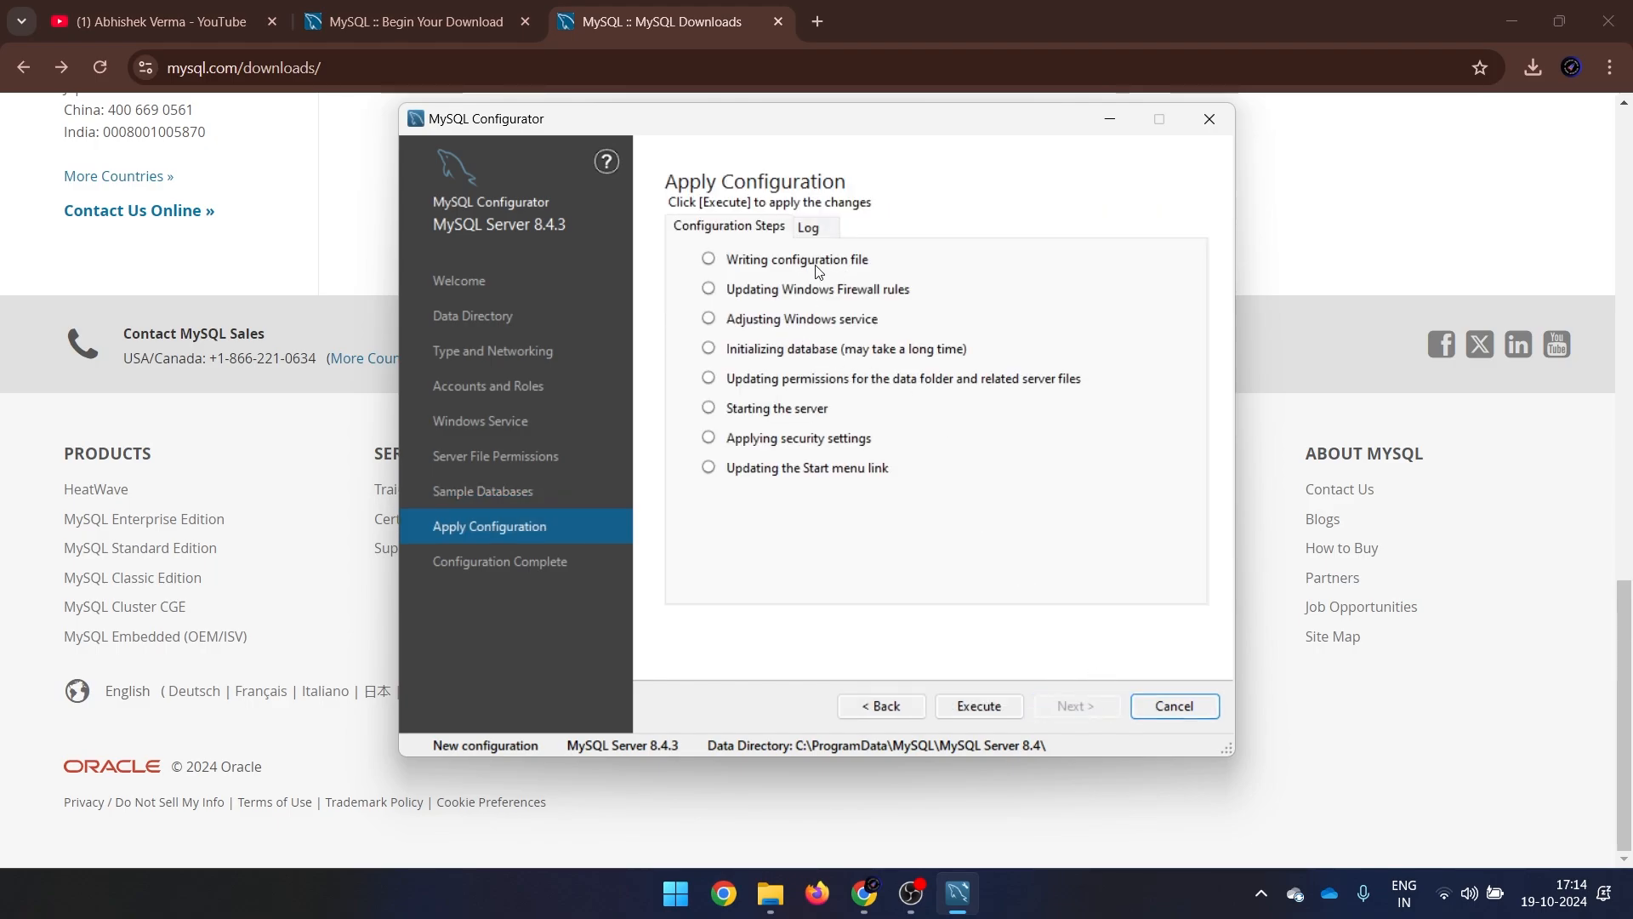
click(982, 707)
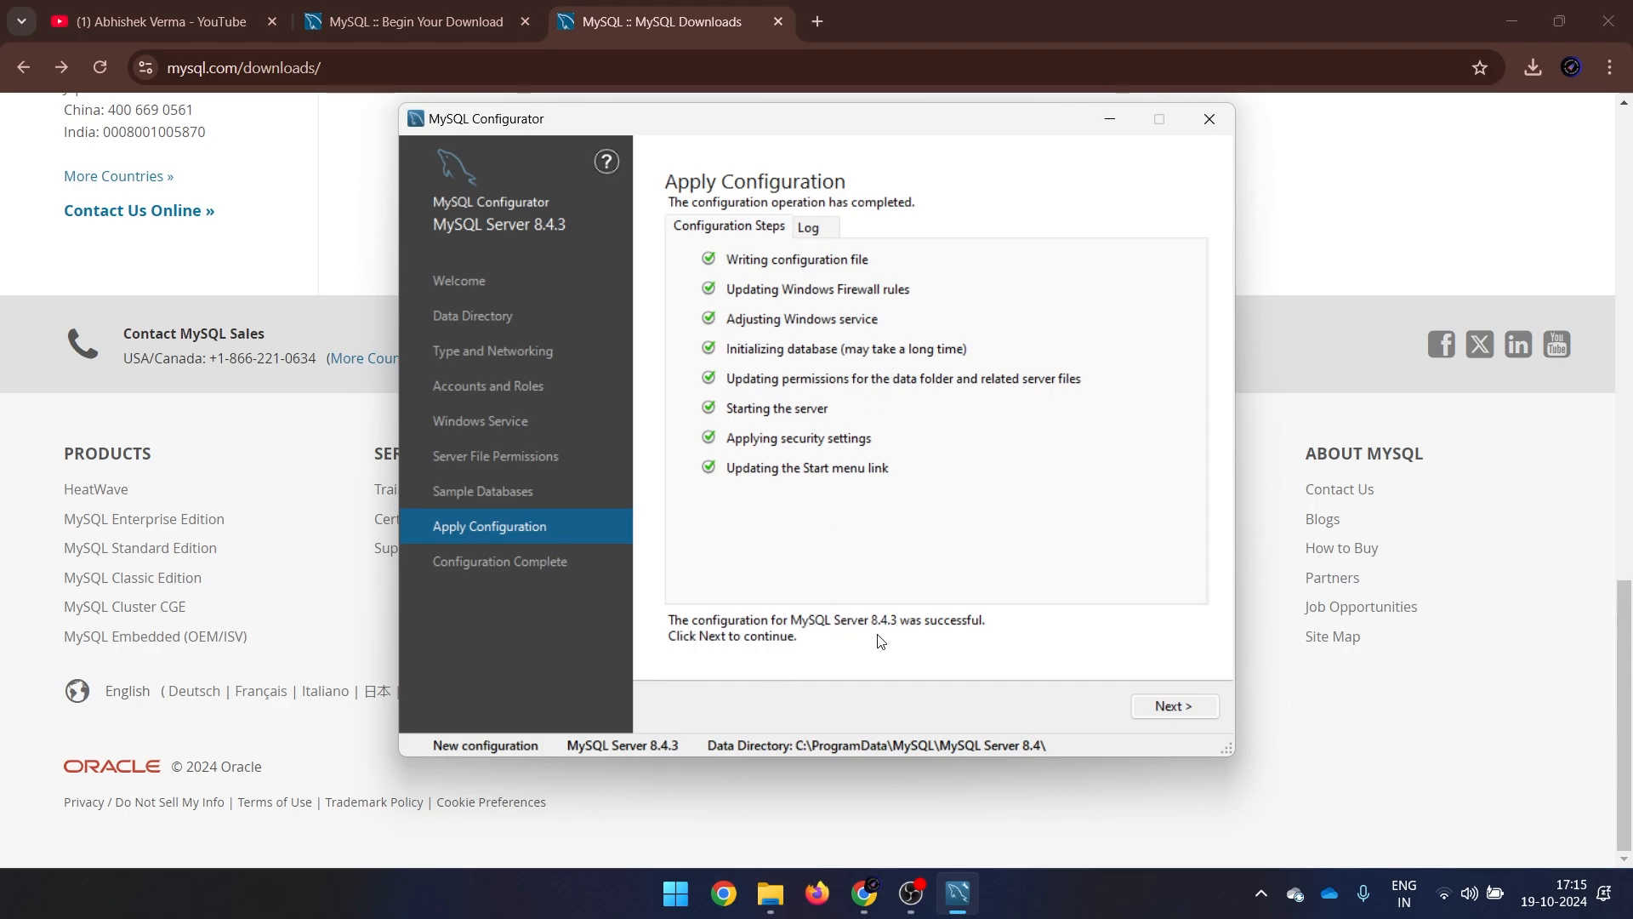
click(1204, 712)
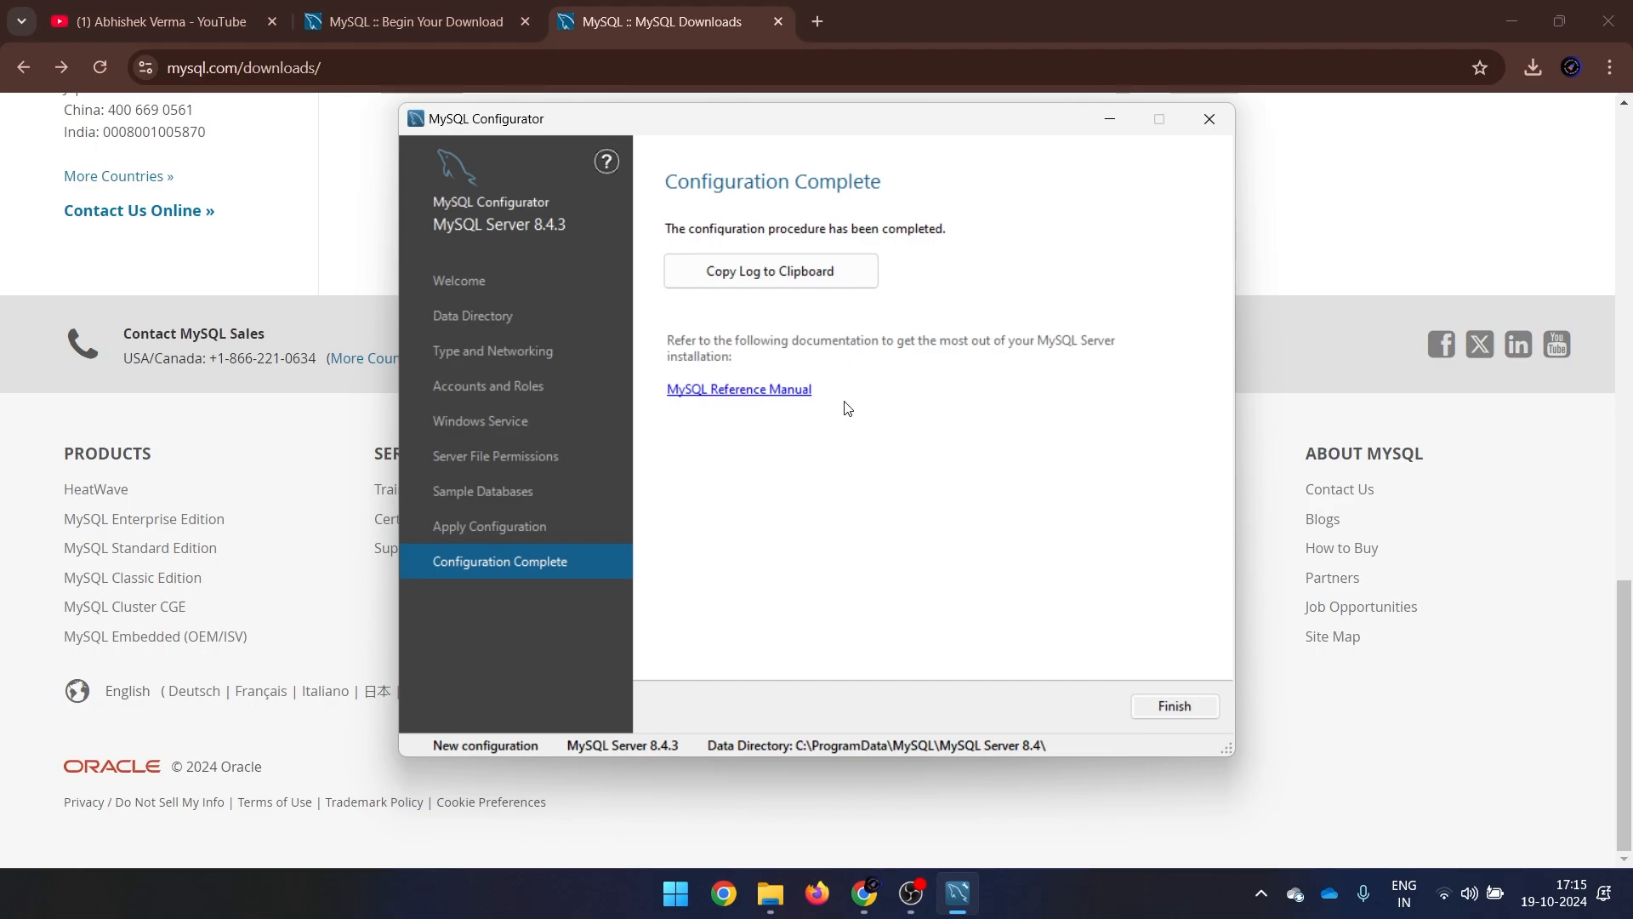
- Finish and close MySQL Configurator, then bring up the Windows Start menu
click(1186, 711)
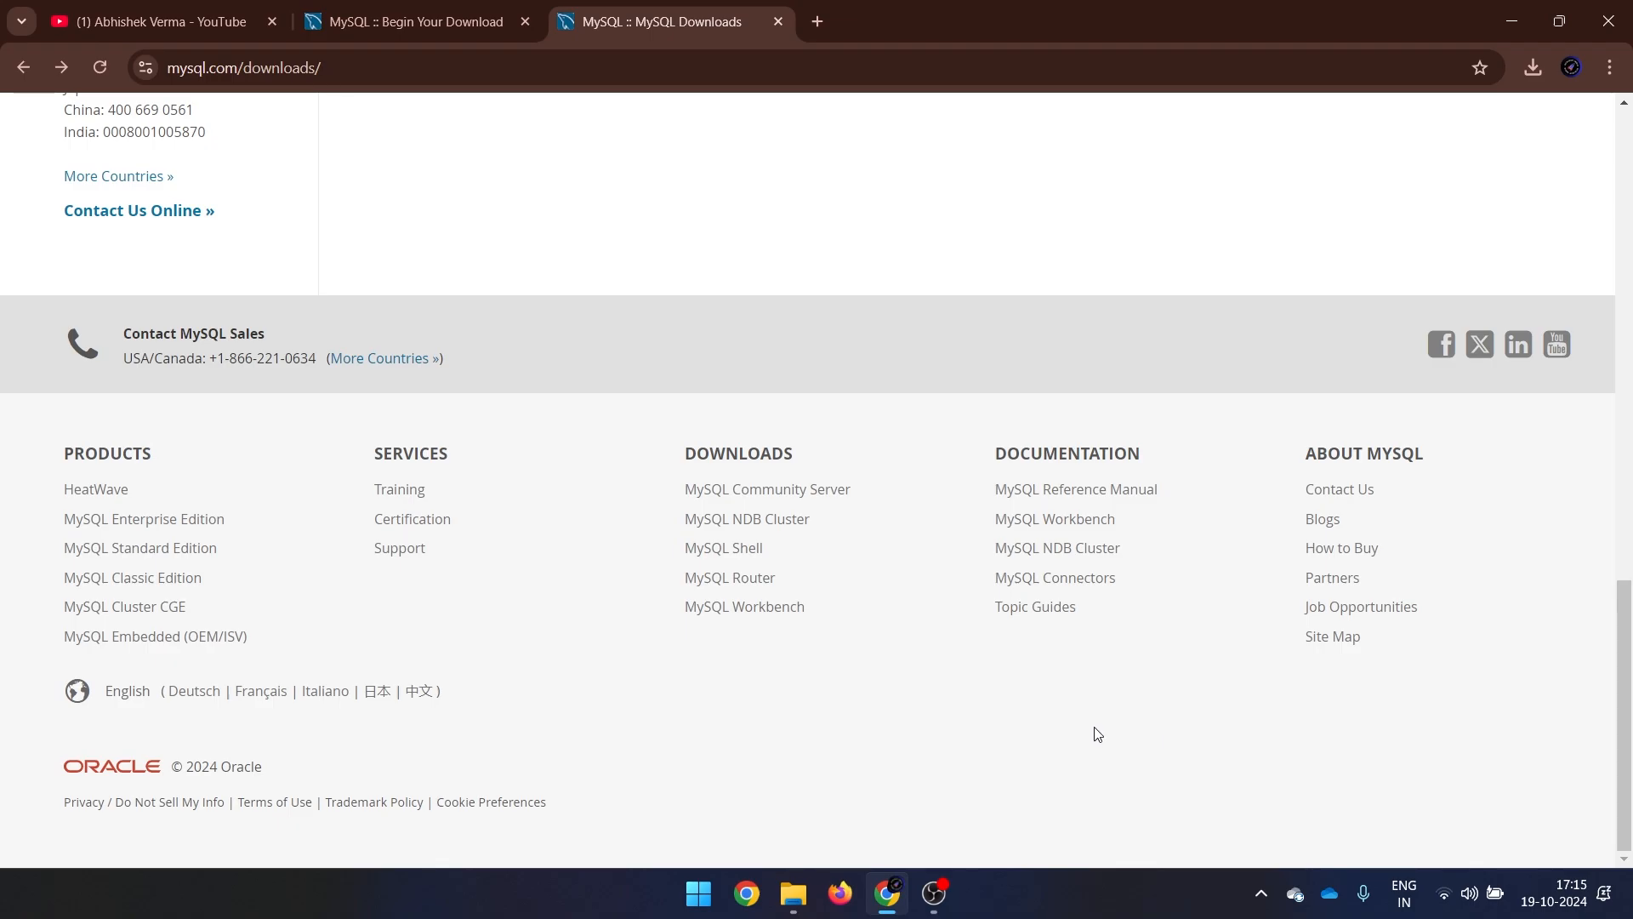
click(687, 893)
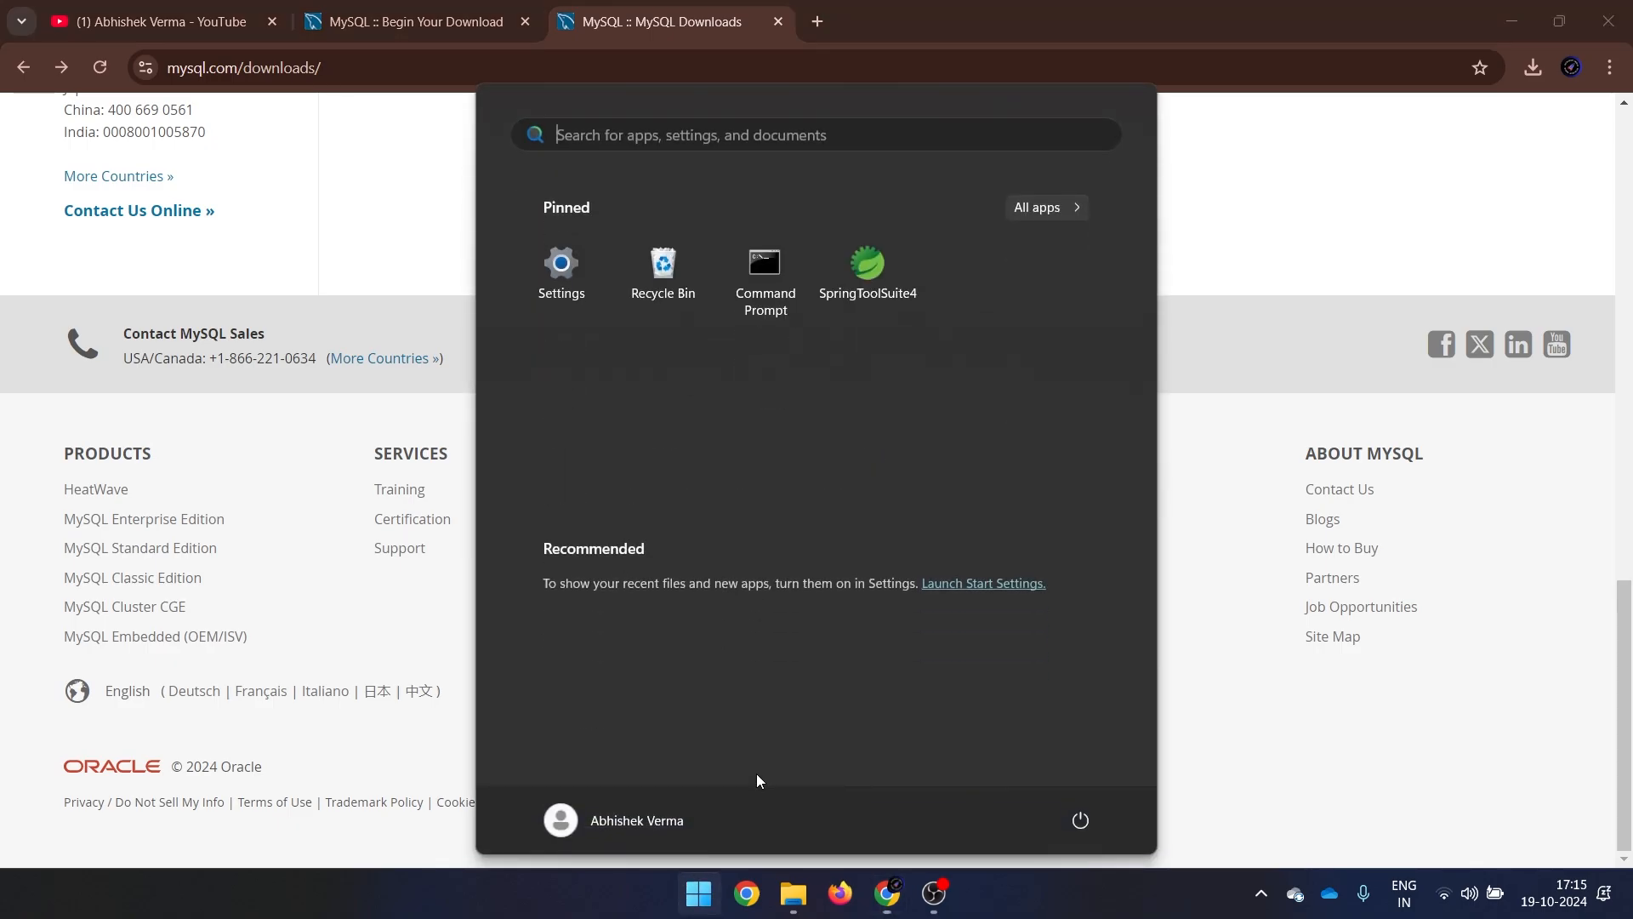
- Search the Start menu for mysql, then switch to the Downloads File Explorer window
text(mysql)
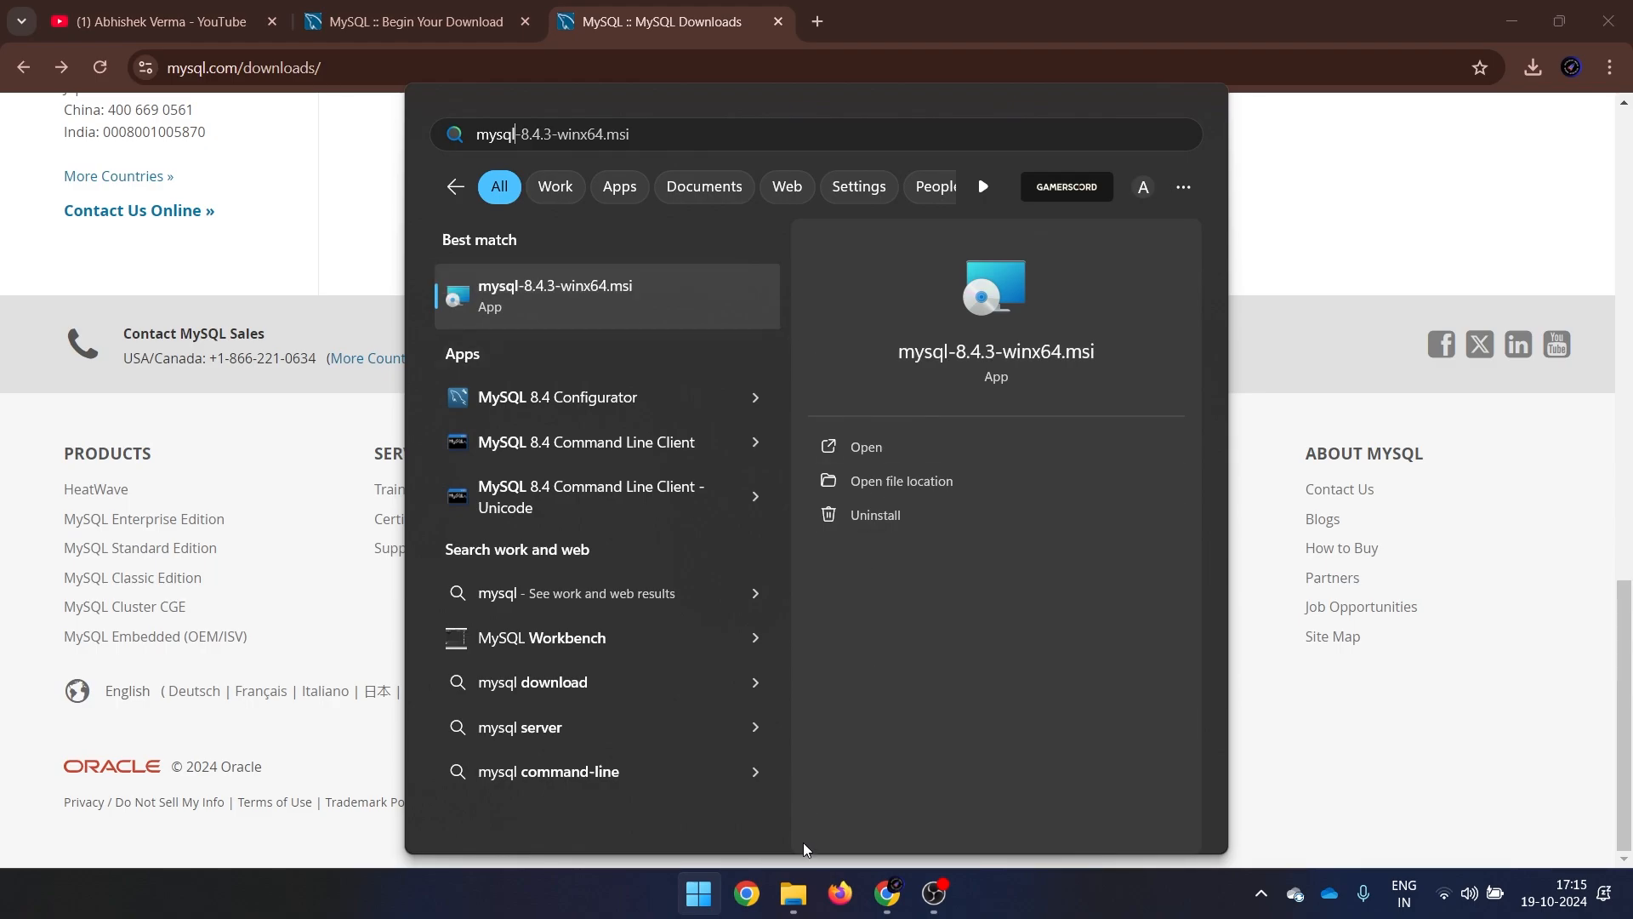
mouse_move(797, 898)
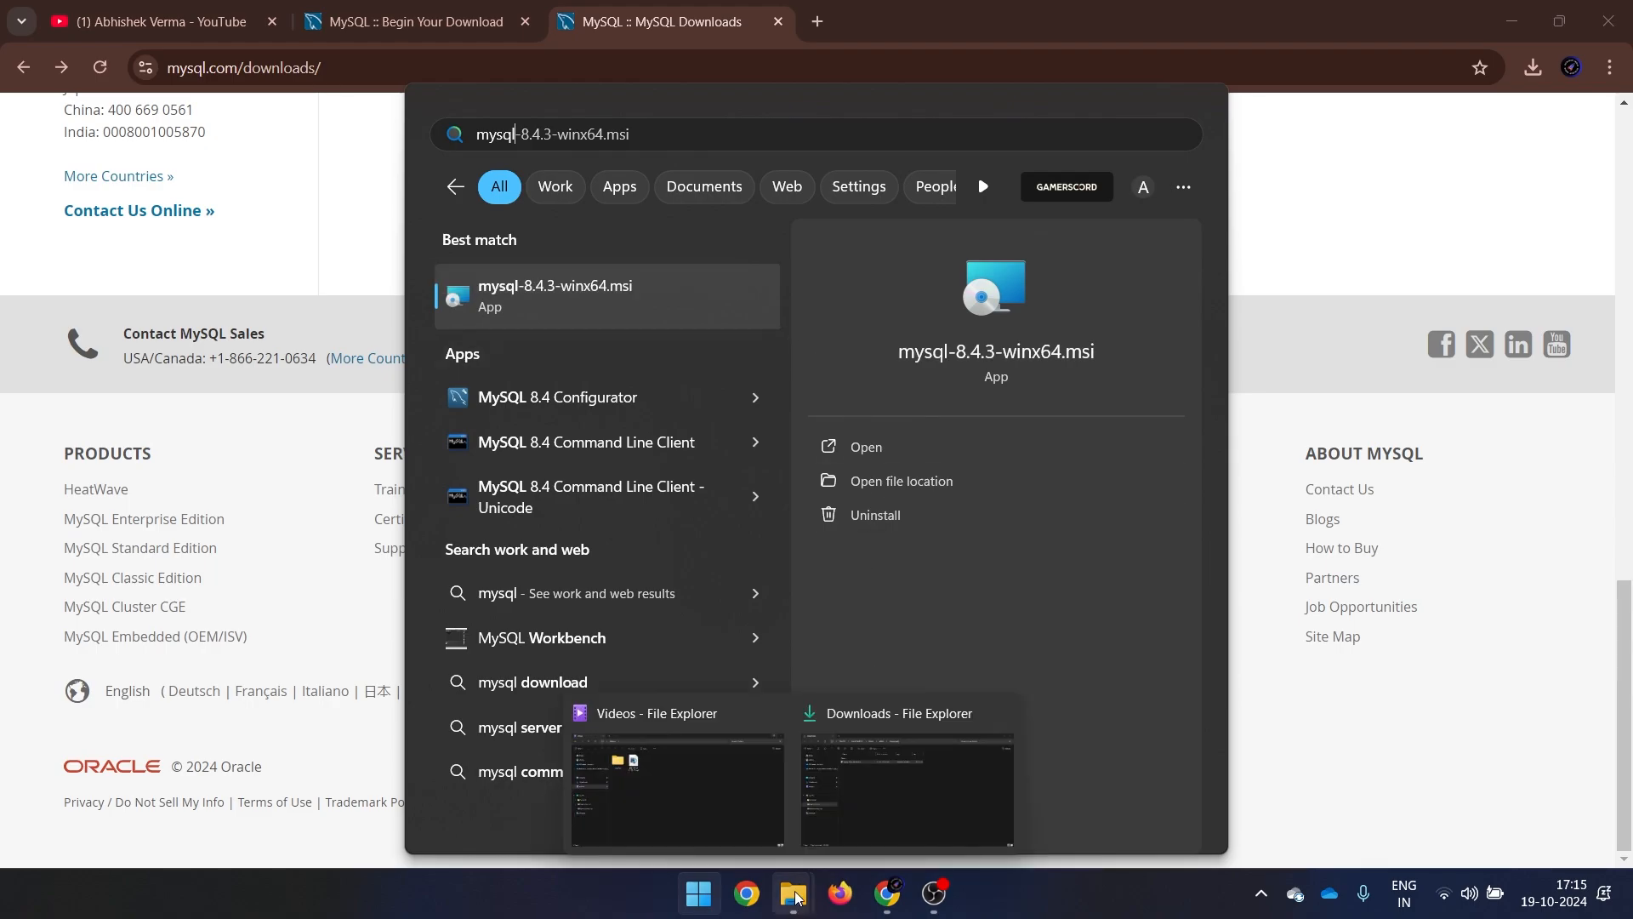
click(827, 824)
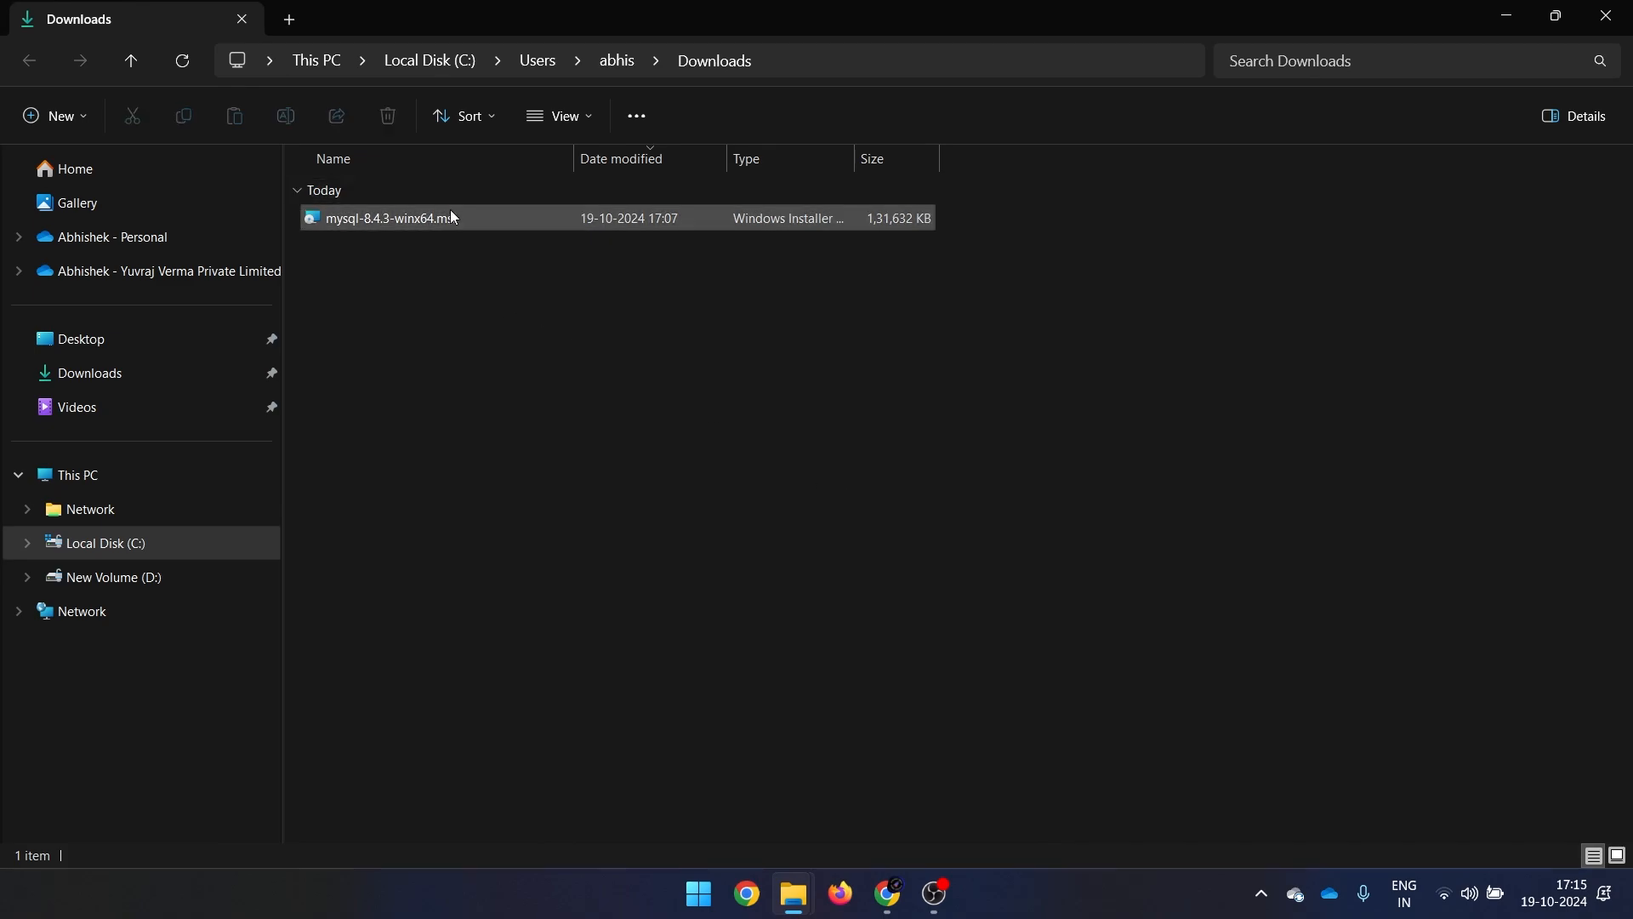
- Delete the mysql-8.4.3-winx64.msi installer from the Downloads folder
key(Delete)
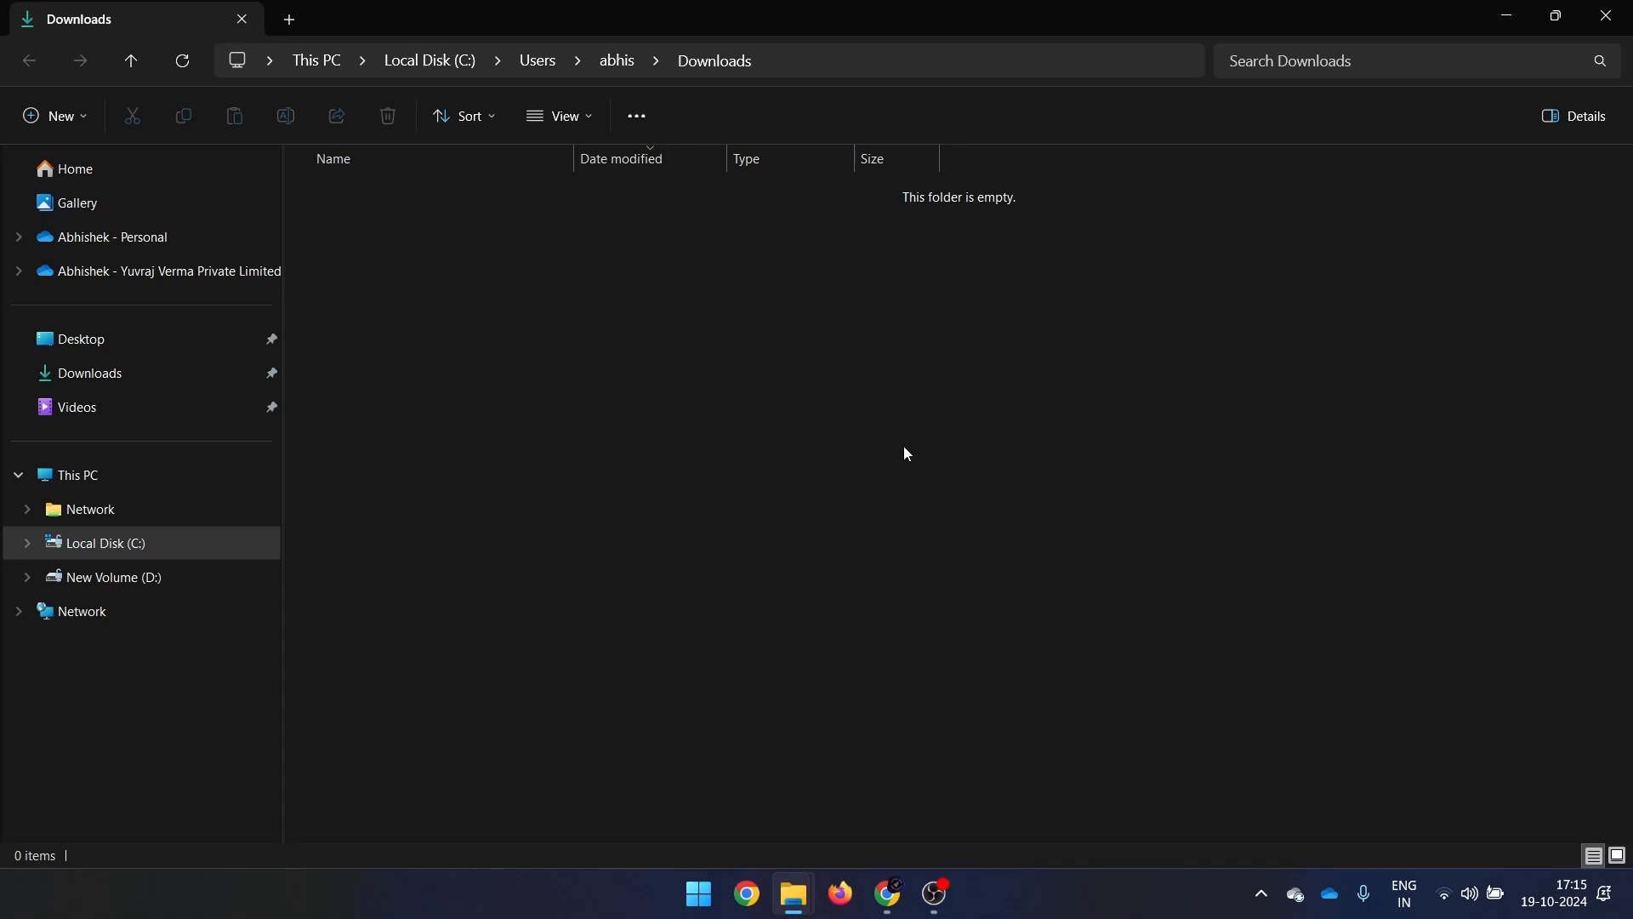
- Search mysql in the Start menu and launch MySQL 8.4 Command Line Client
click(700, 894)
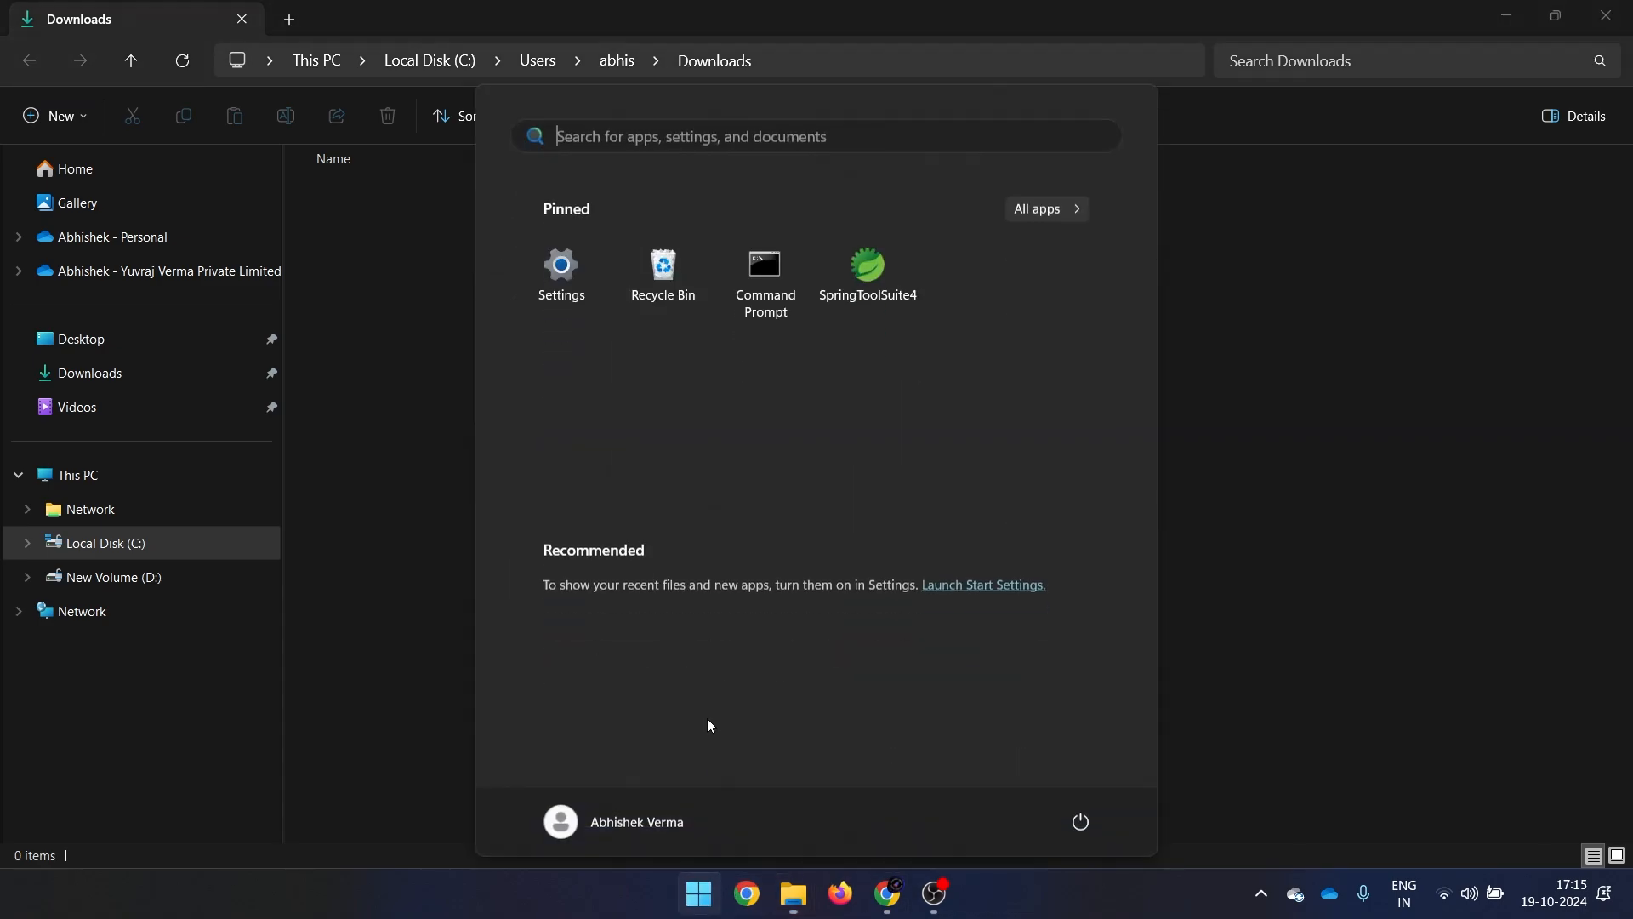
text(mysql)
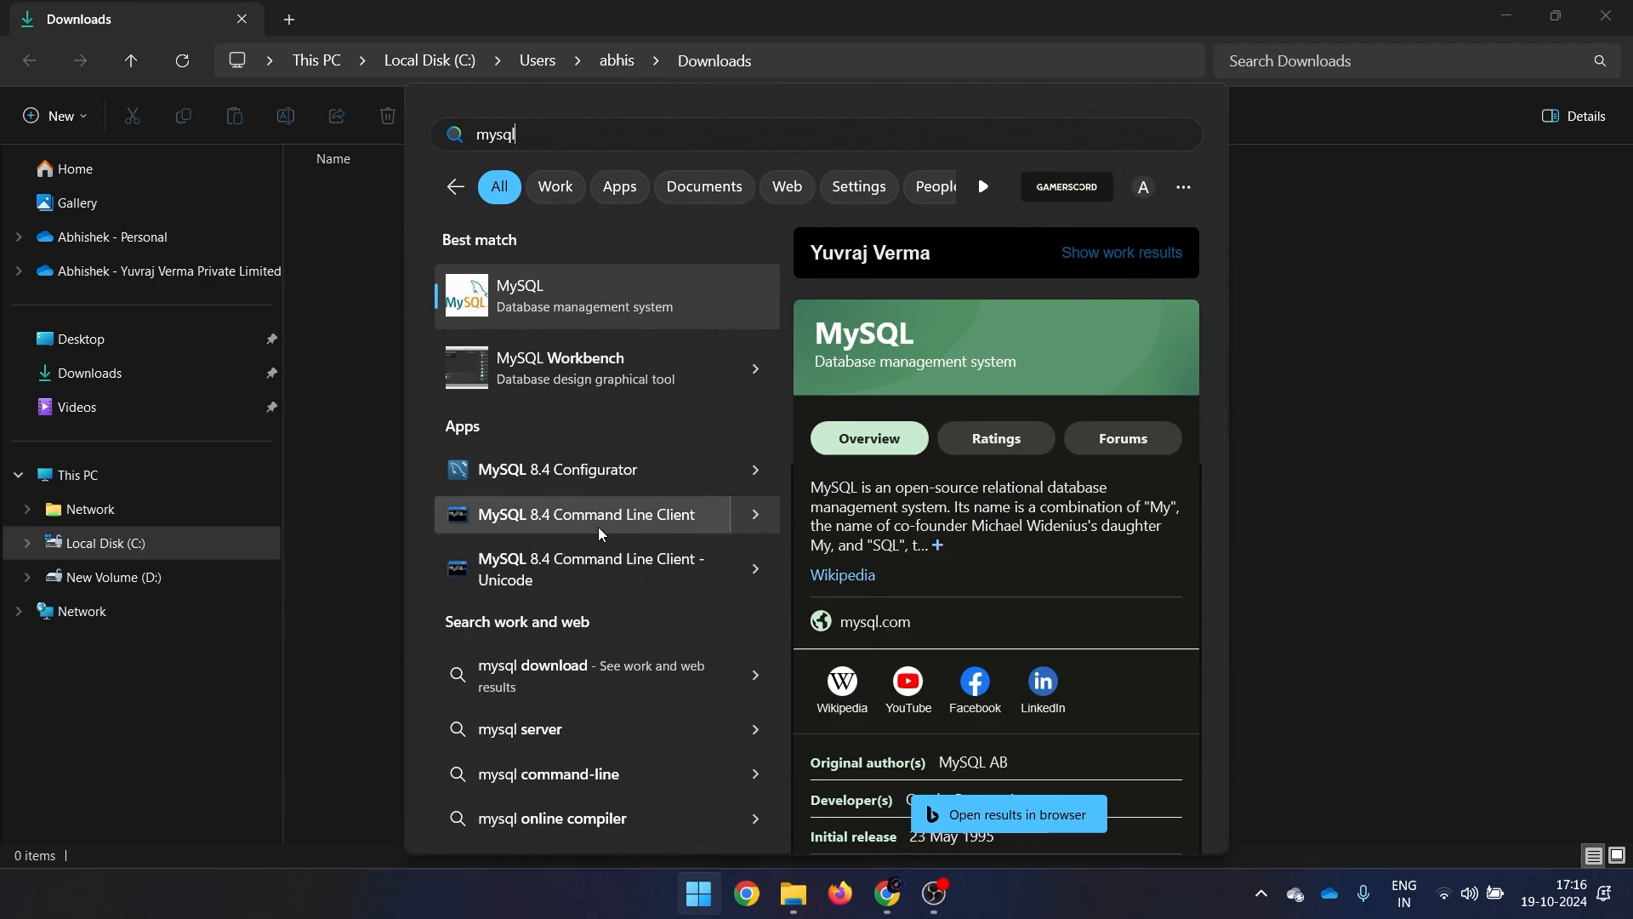
click(600, 536)
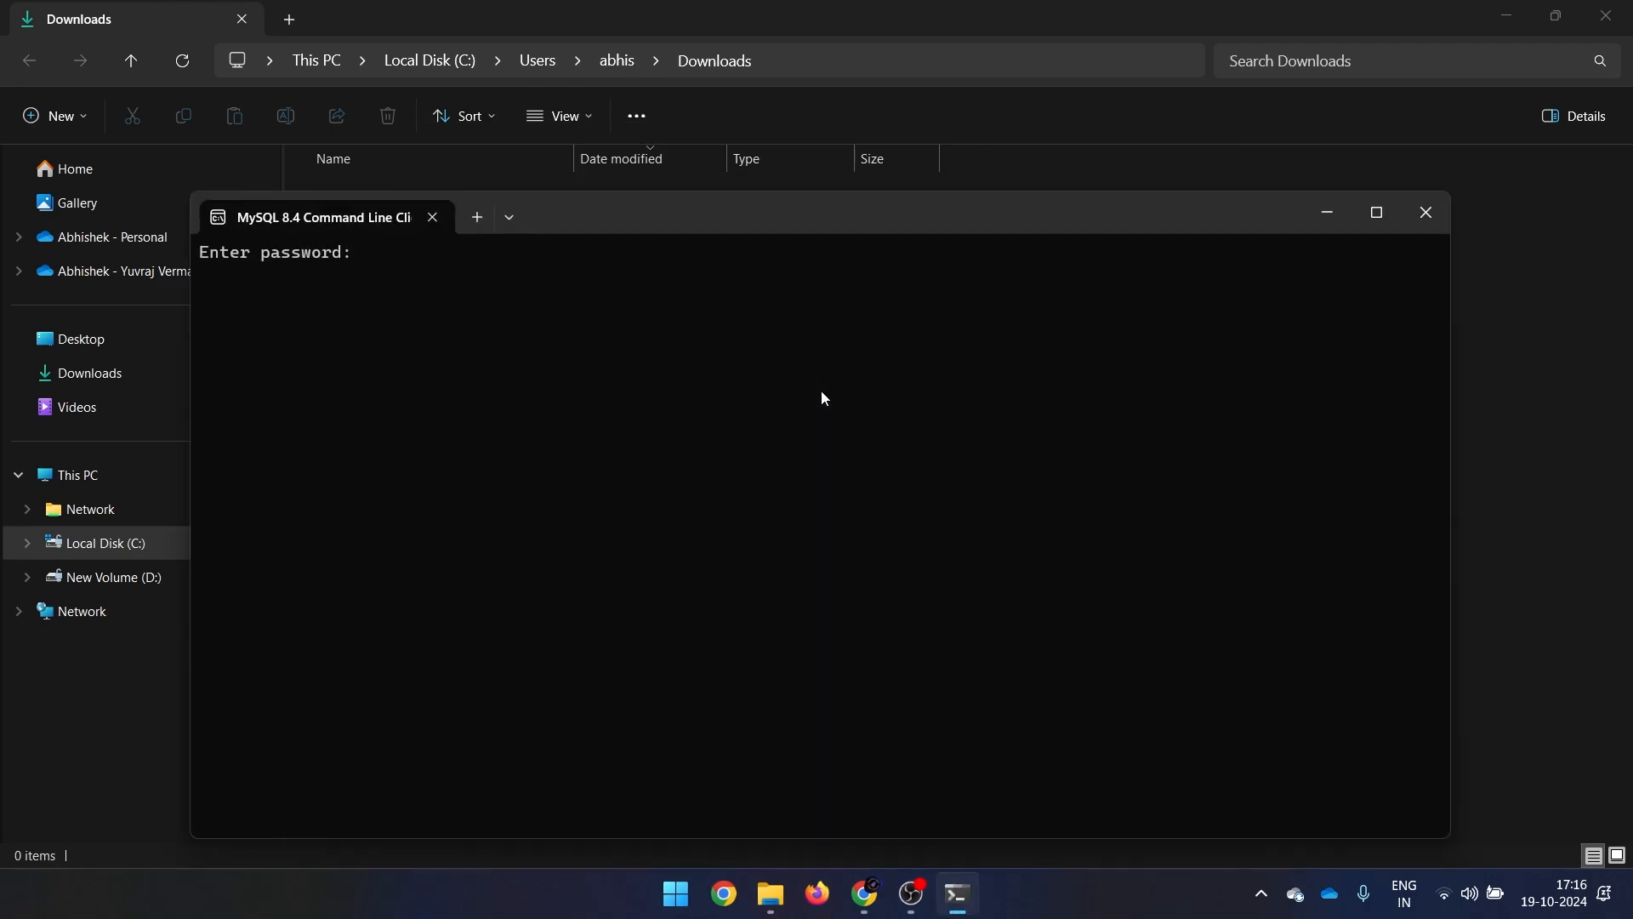
- Log in with the root password and enter SHOW DATABASES; at the mysql> prompt
text(****)
key(Return)
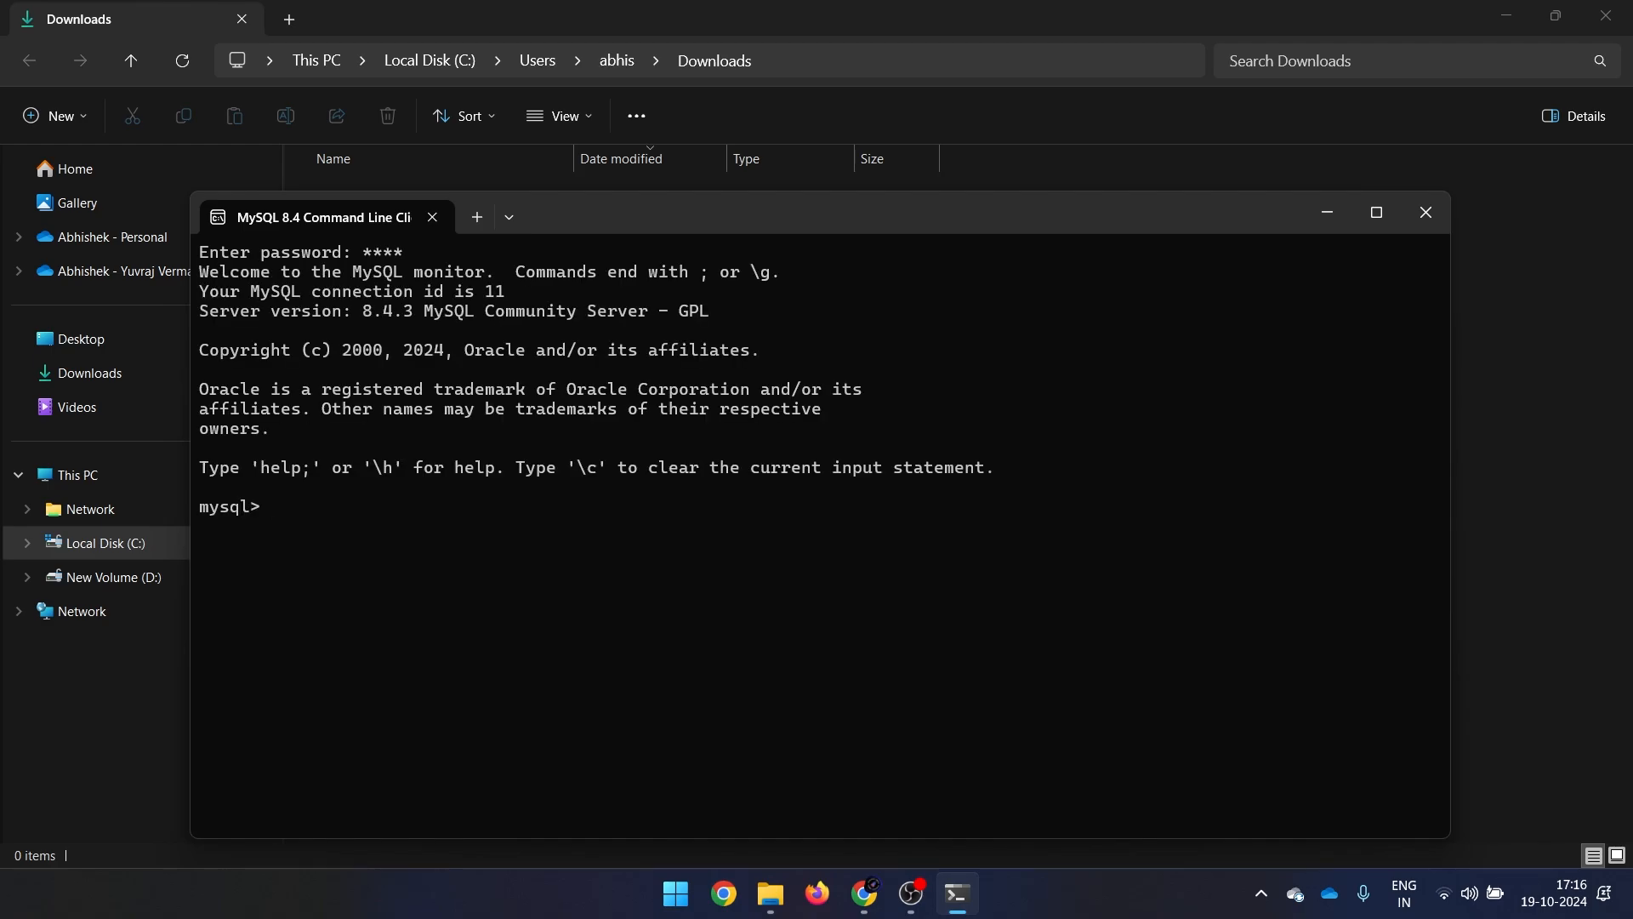
text(SHOW DATABASES;)
- Run SHOW DATABASES, listing information_schema, mysql, performance_schema and sys, then start typing EXIT
key(Return)
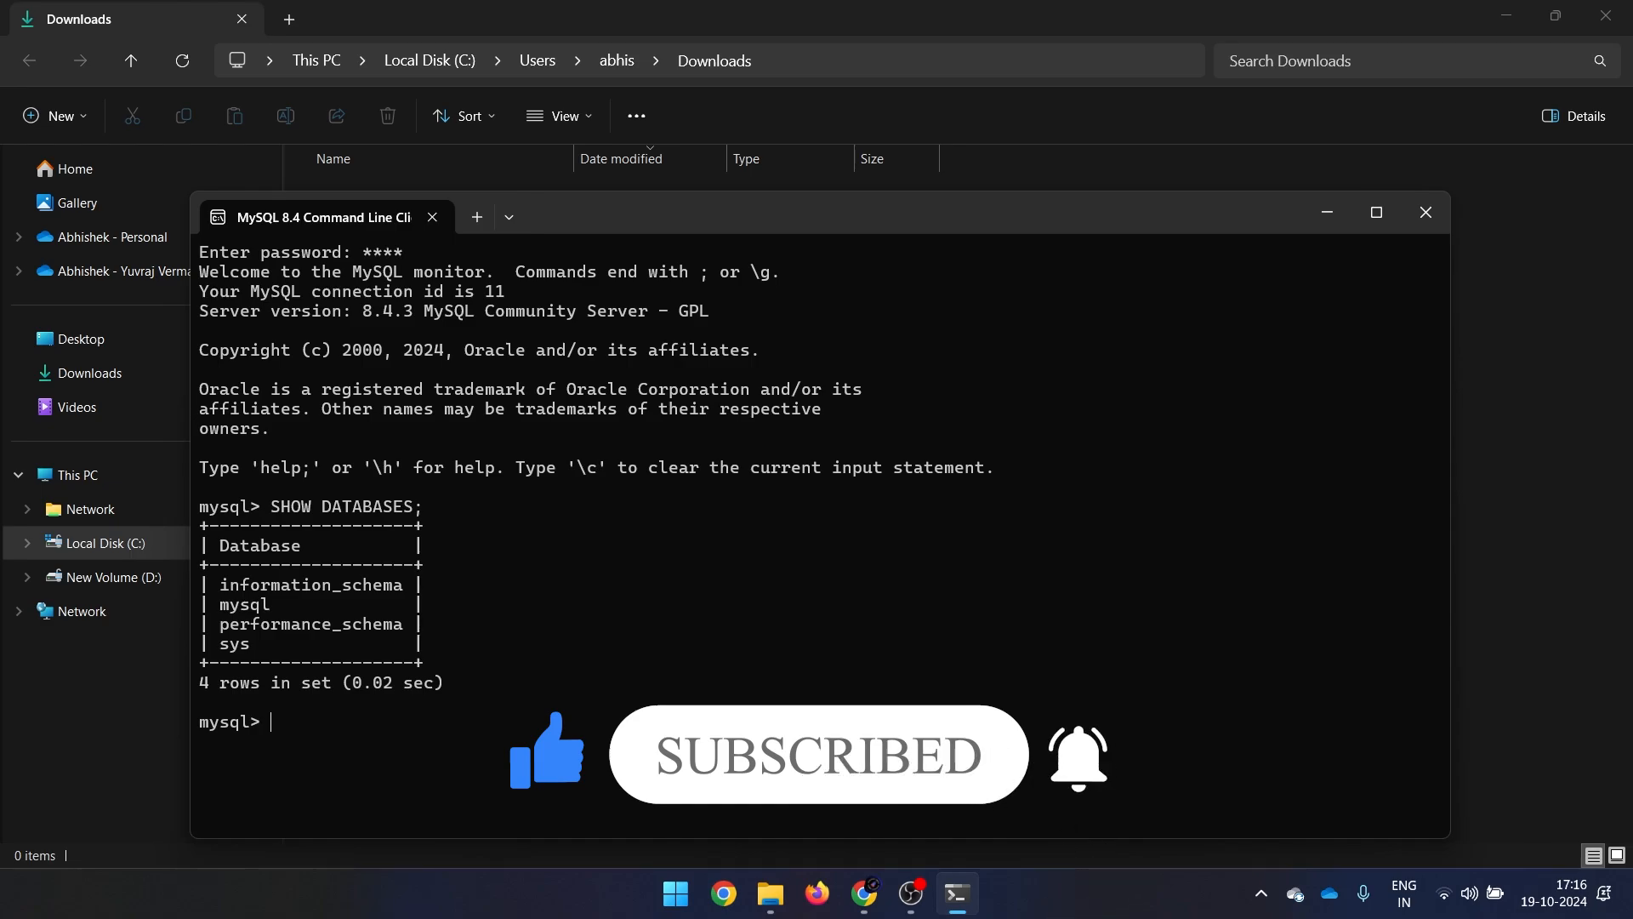
text(EXIT)
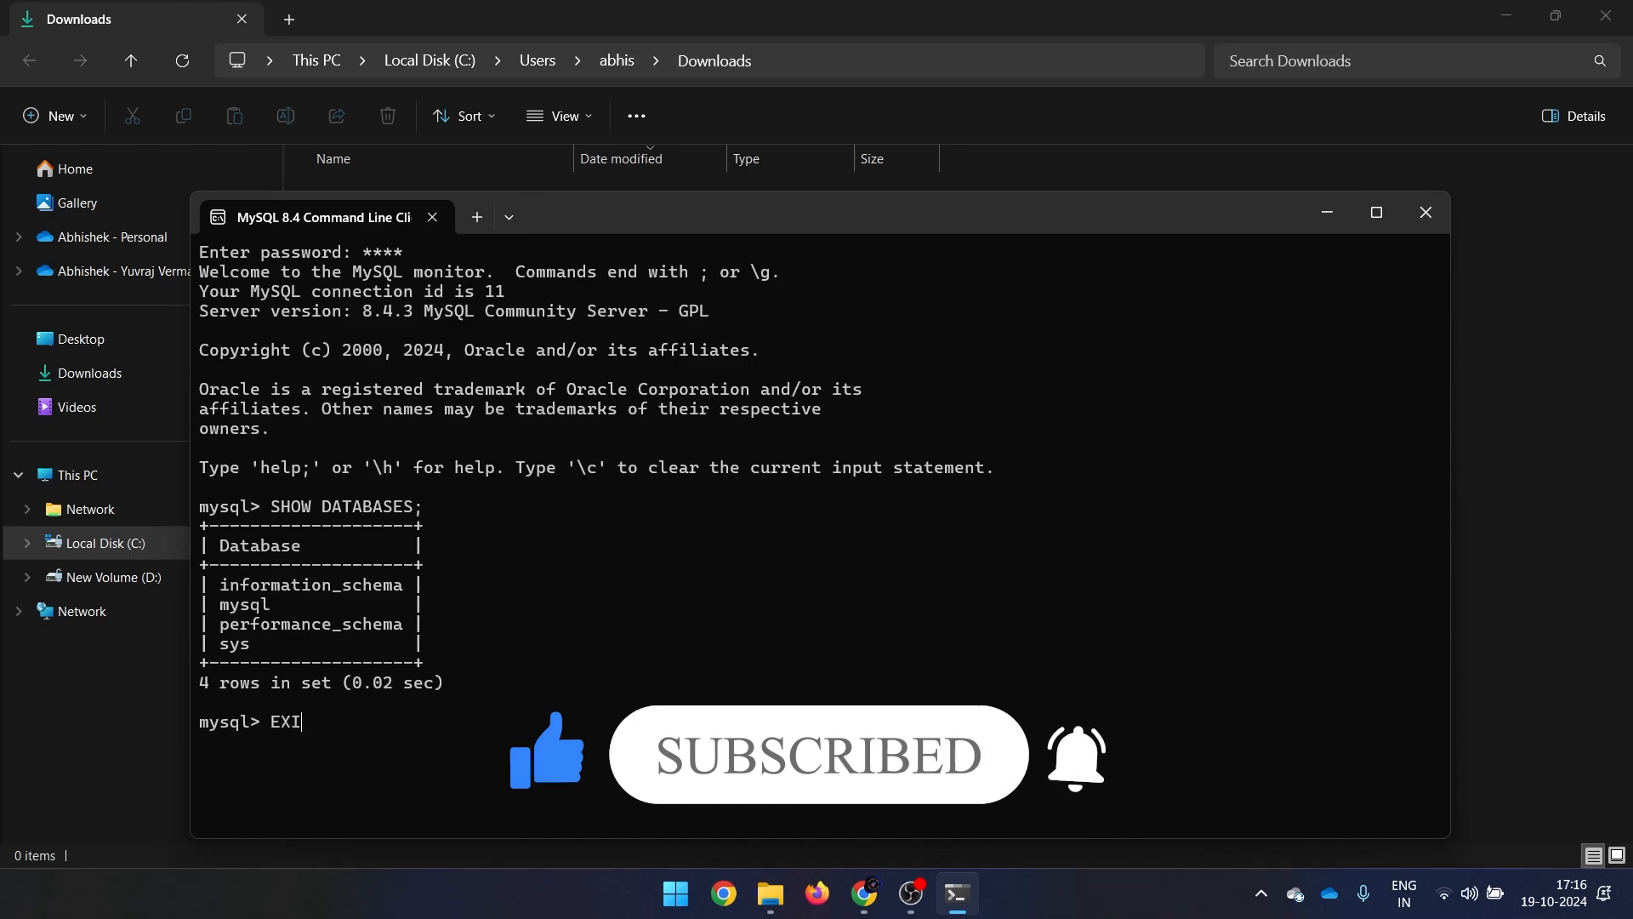